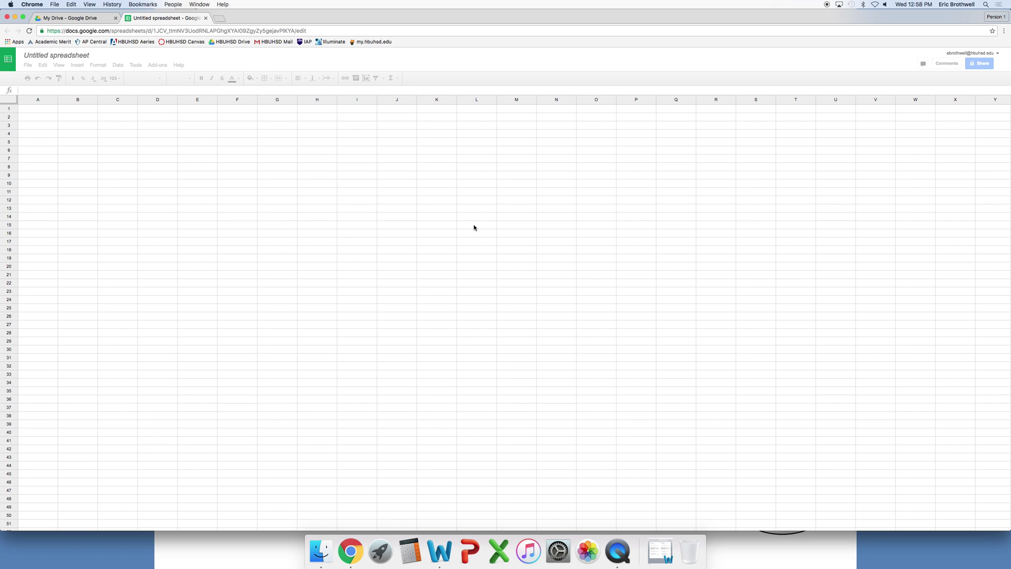
Zoom in and enter the heading Trait in cell A1.
key("super+equal")
key("super+equal")
key("super+equal")
key("super+equal")
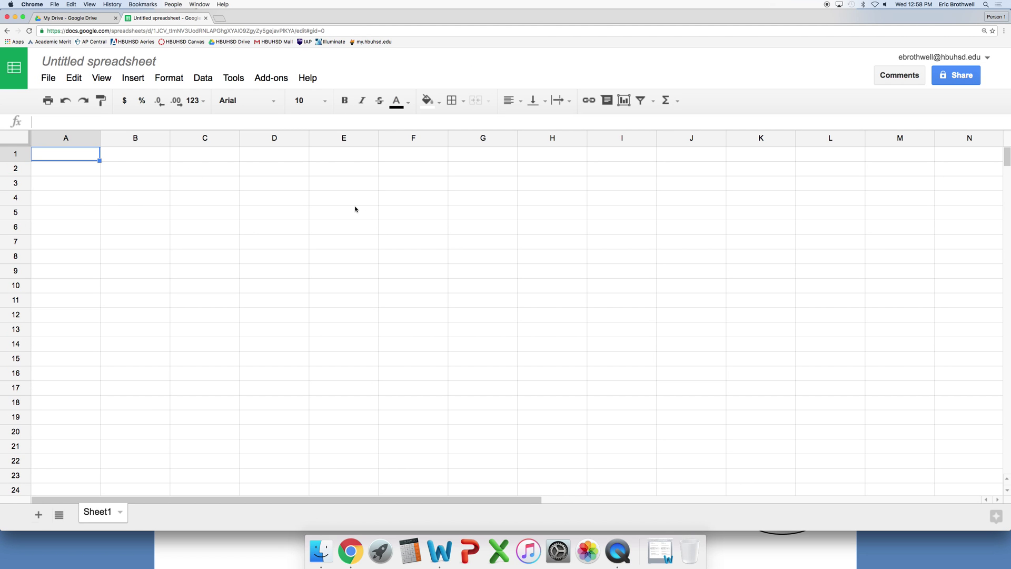
key("Down")
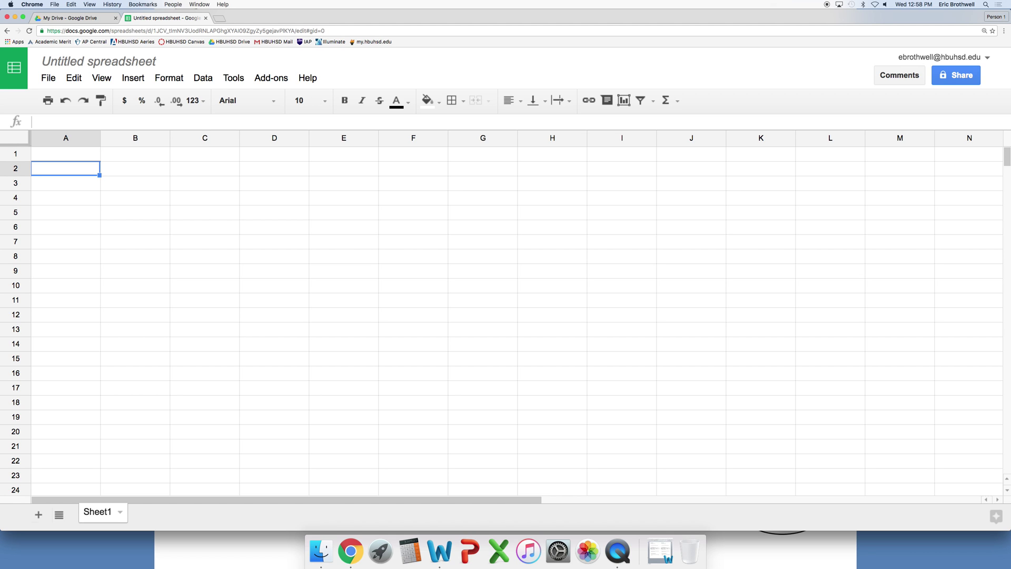
key("Up")
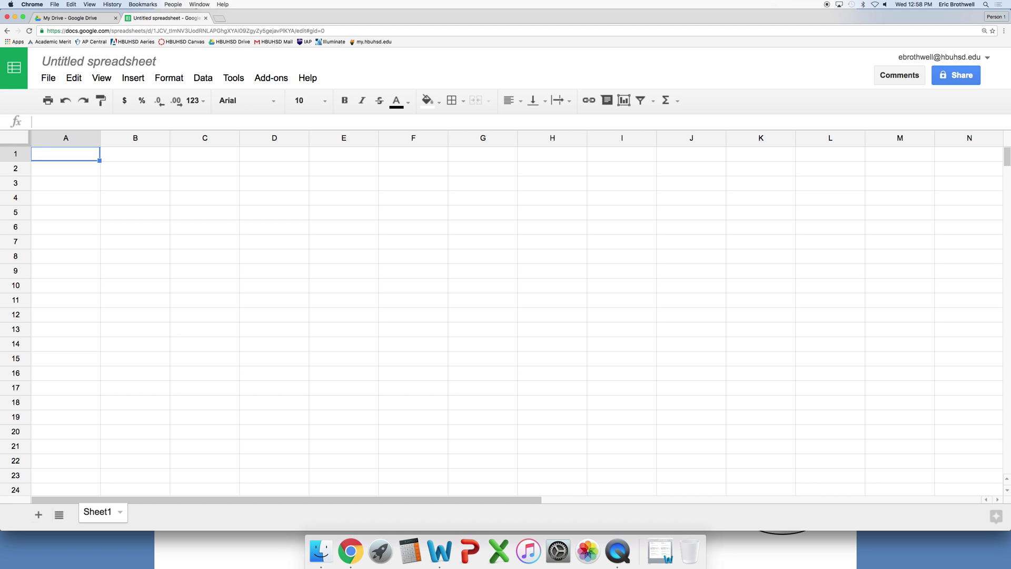
type("Trait")
key("Tab")
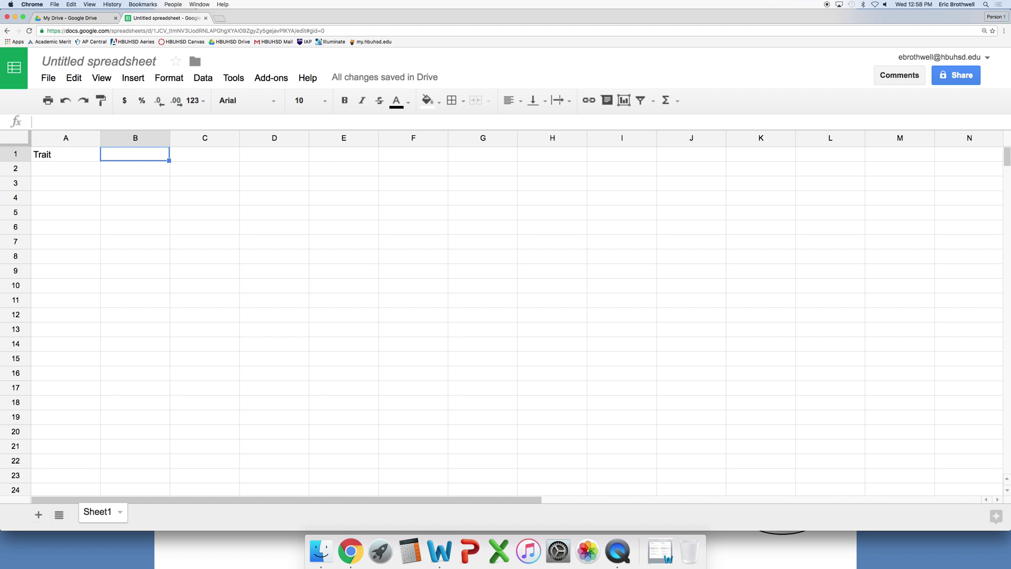
key("Return")
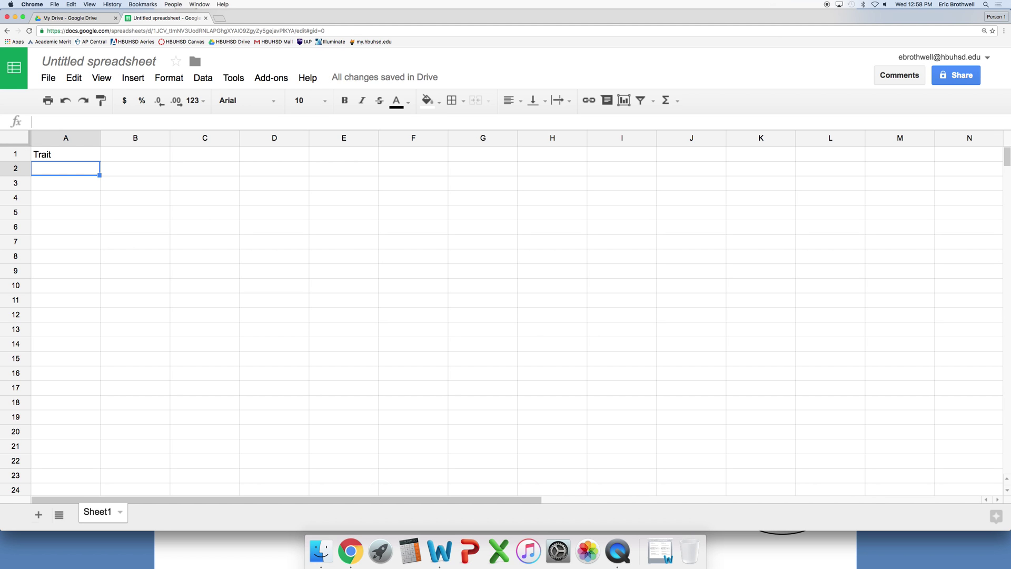
List Red eyes, Brown eyes, Blue eyes, Green eyes and Yellow eyes in A2:A6.
type("Red eyes")
key("Return")
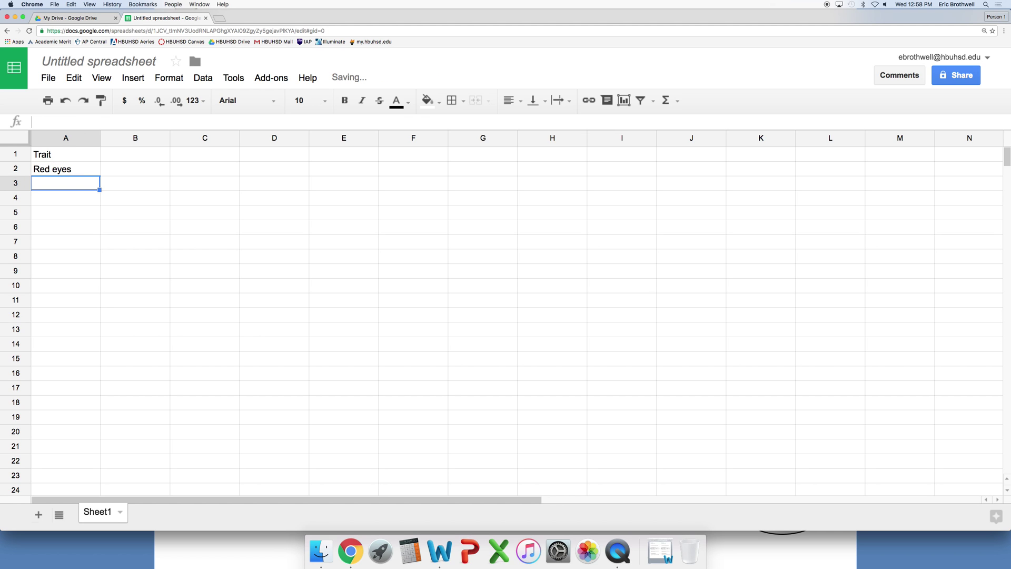
type("Brown eyes")
key("Return")
type("Blue e")
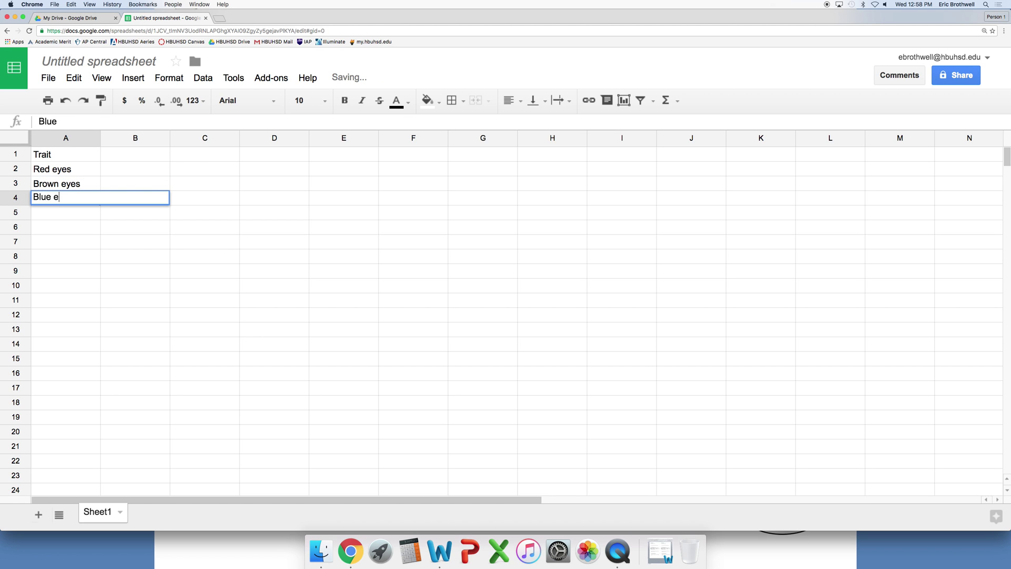
type("yes")
key("Return")
type("Green eyes")
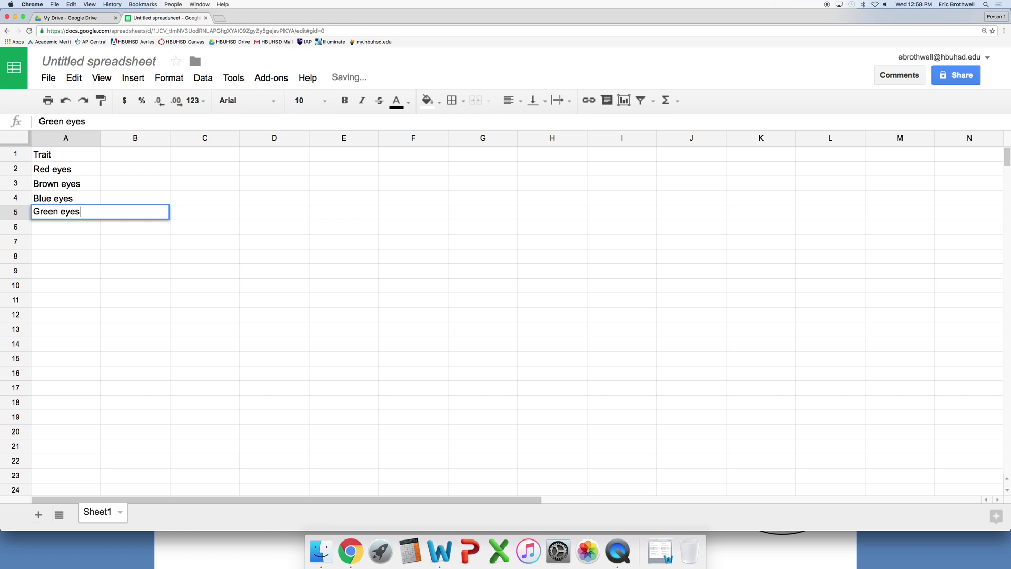
key("Return")
type("Yellow eyes")
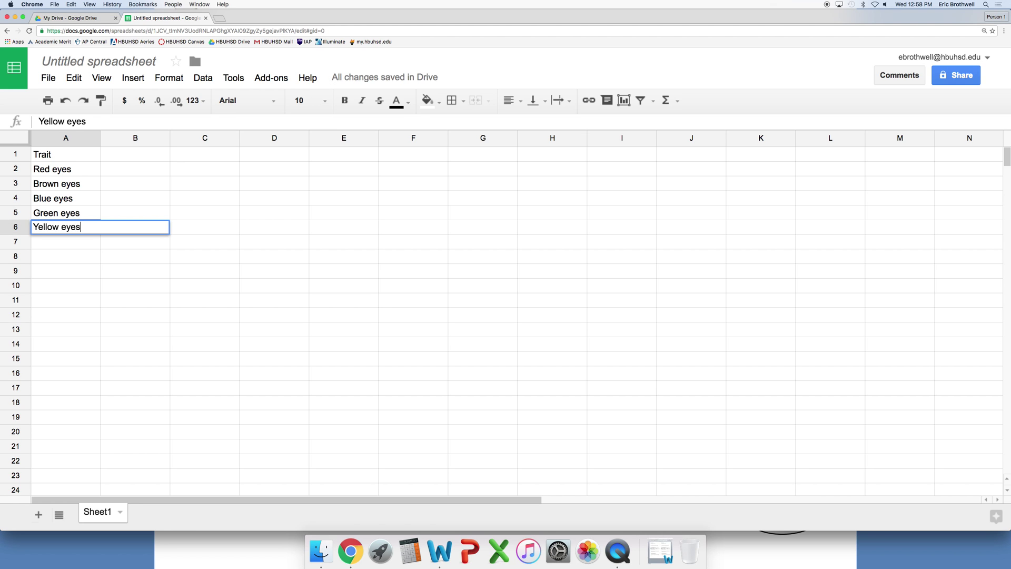
key("Return")
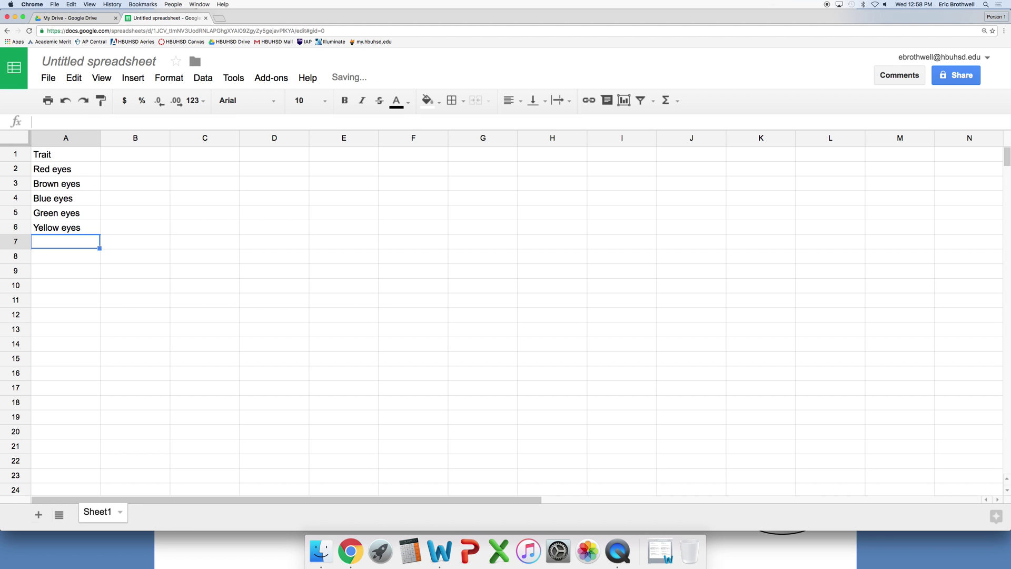
key("Right")
key("Up")
key("Up")
key("Up")
key("Up")
key("Up")
key("Up")
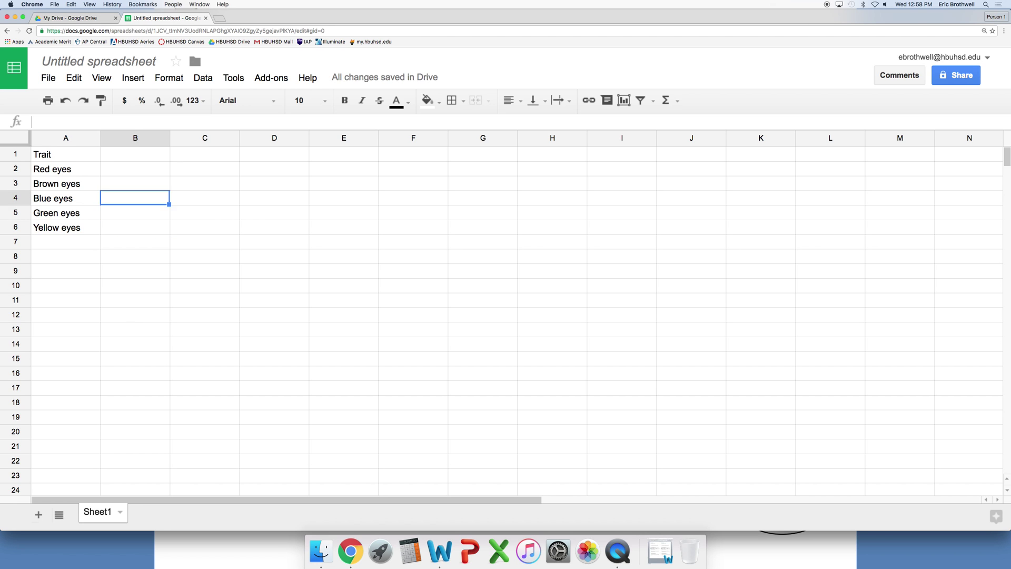
Bold the Trait heading and add the heading Observed in B1.
key("Left")
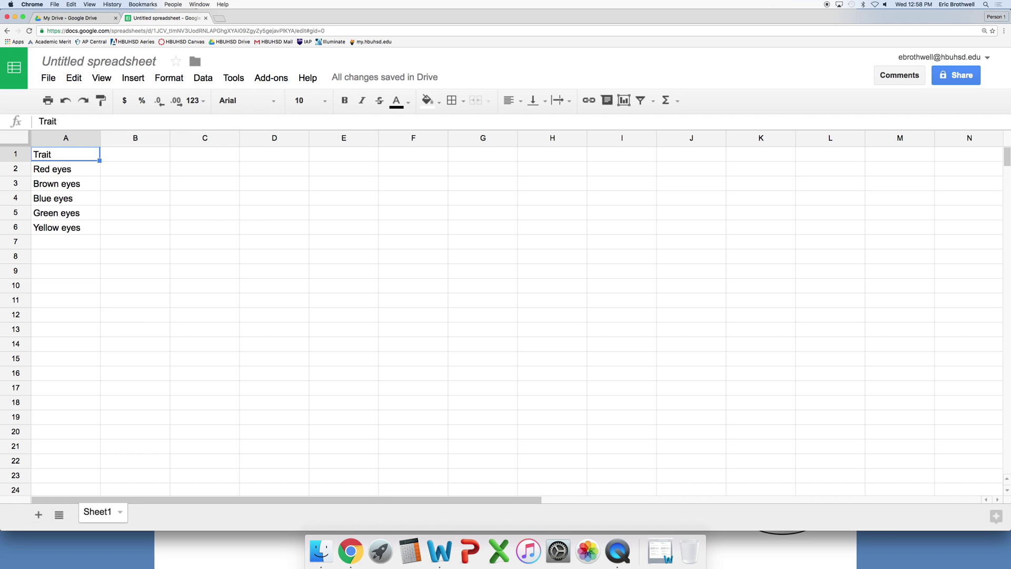
key("ctrl+b")
key("Right")
type("Observat")
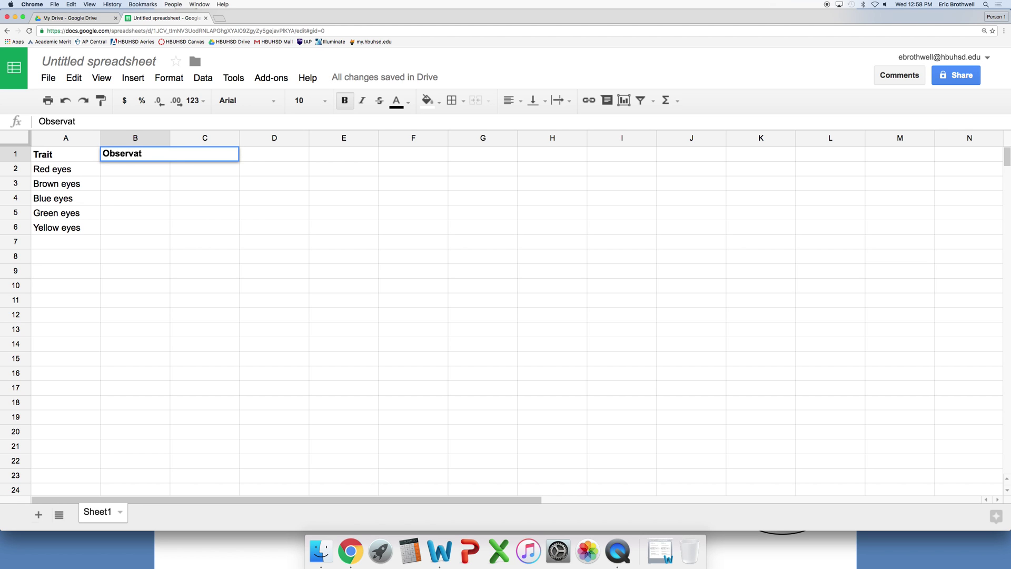
key("BackSpace")
key("BackSpace")
type("ed")
key("Return")
Enter the note 'These data you gathered' in cell B12.
key("Down")
key("Down")
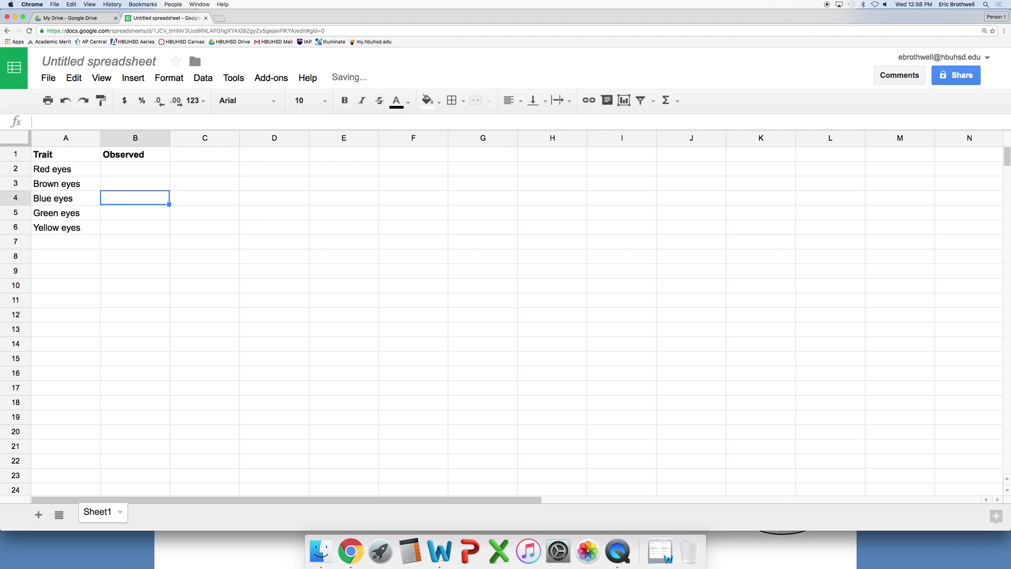
key("Down")
key("Down")
key("Down")
key("Down")
key("Down")
key("Down")
key("Down")
key("Down")
key("Down")
key("Up")
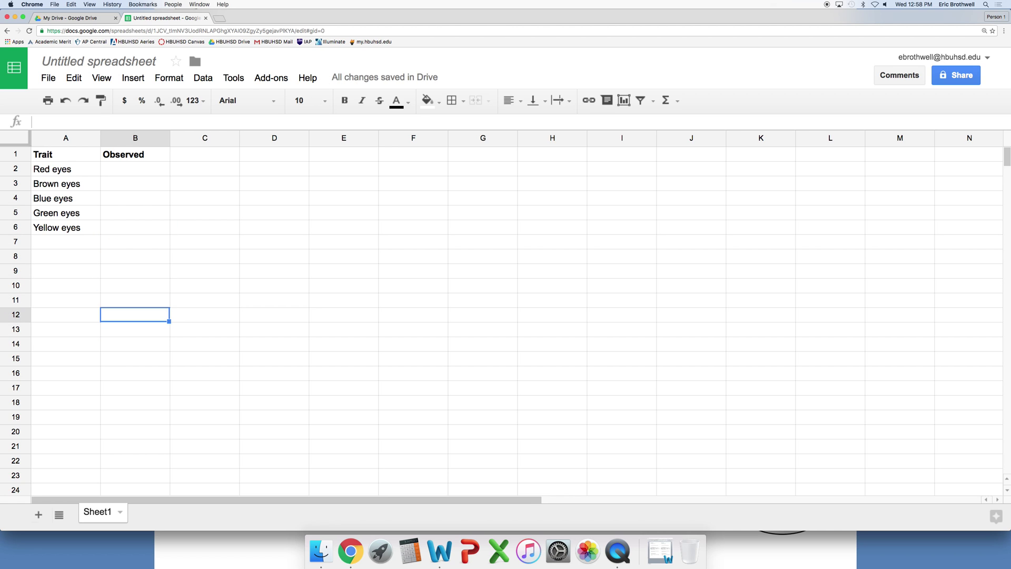
type("Th")
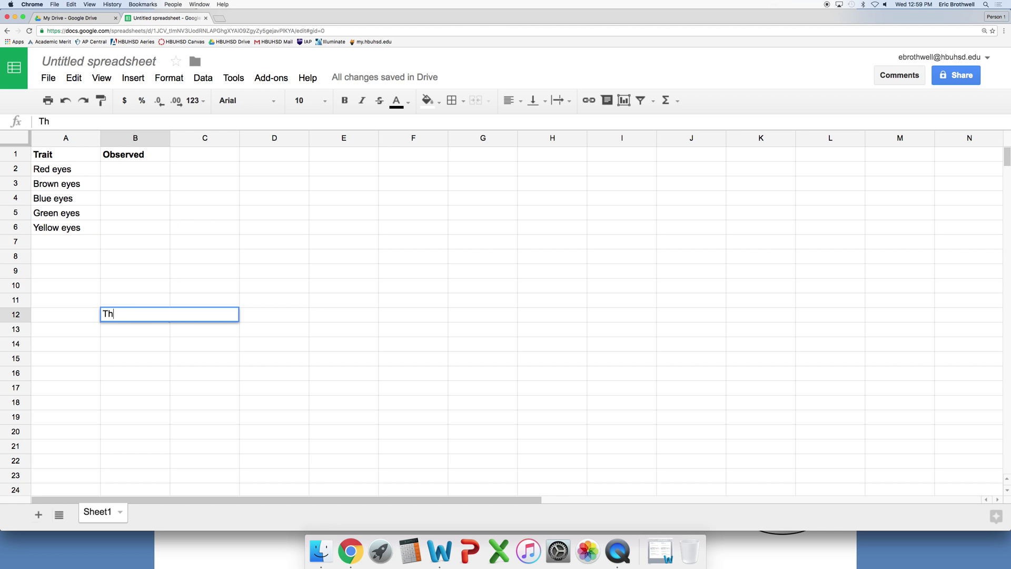
type("ese data you gathered")
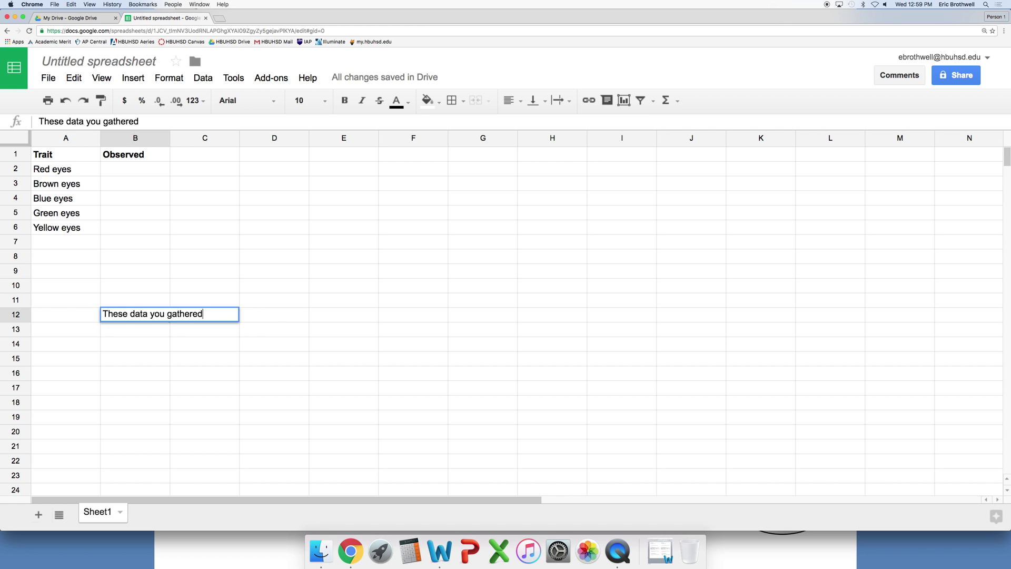
key("Return")
Set the B12 note to wrap its text within the cell.
left_click(135, 315)
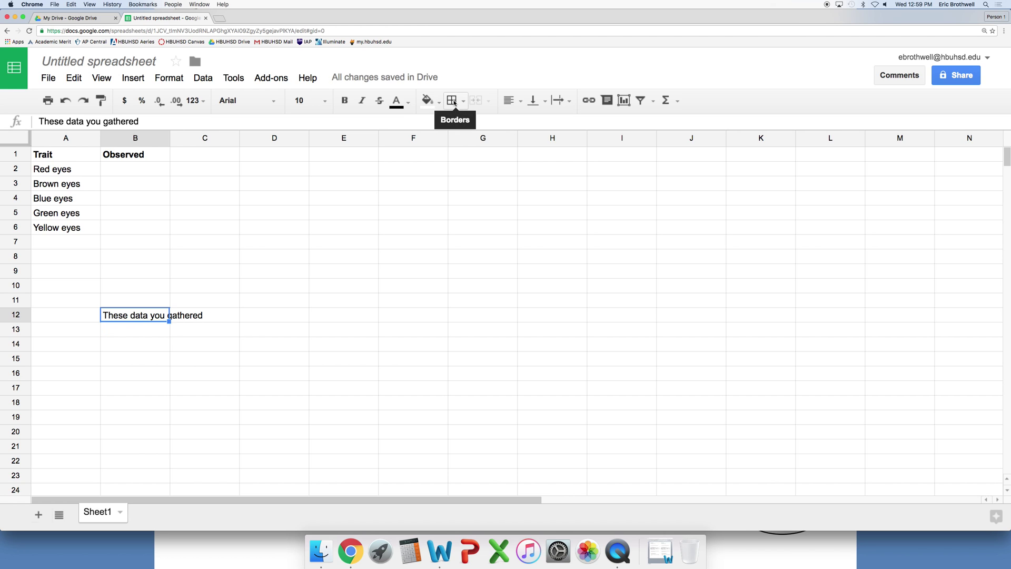
left_click(177, 80)
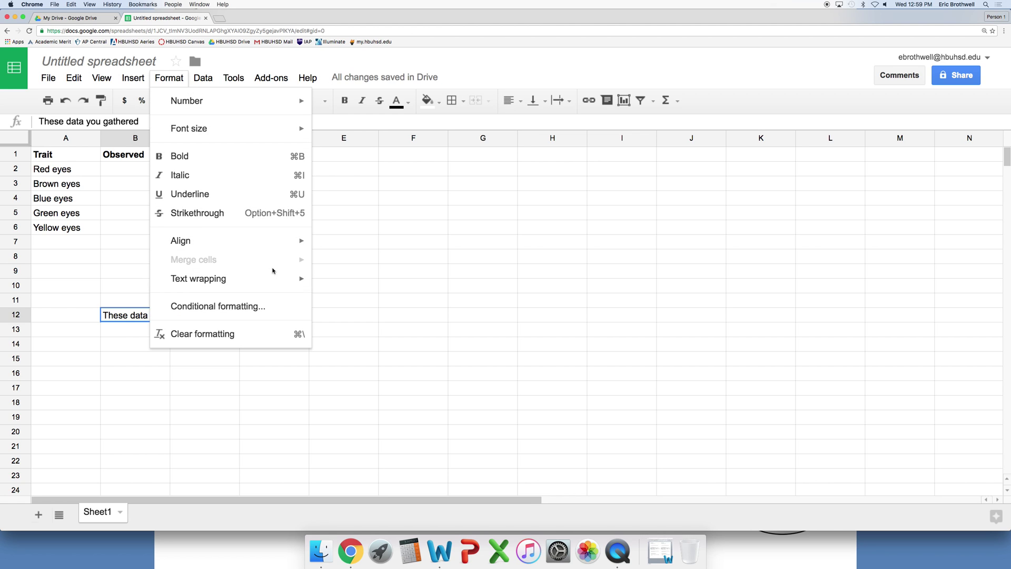
mouse_move(275, 278)
left_click(347, 304)
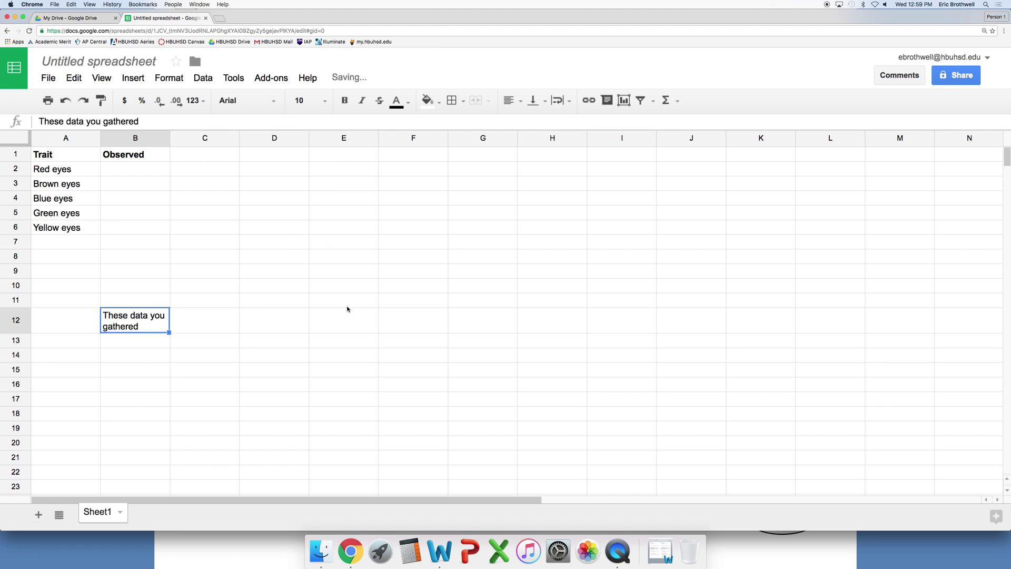
left_click(256, 304)
left_click(122, 168)
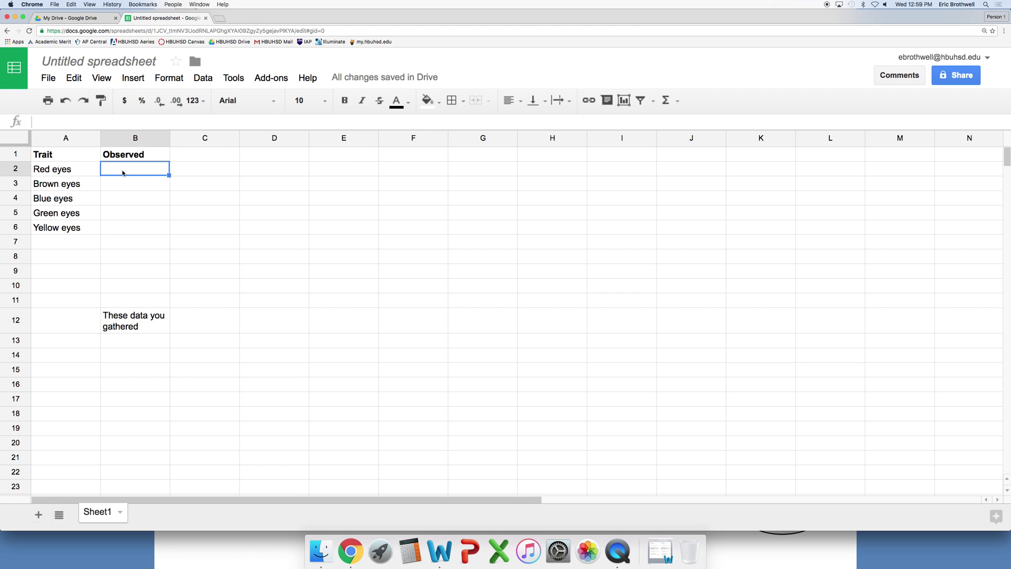
Enter the observed counts 14, 15, 17, 60 and 18 in B2:B6.
type("14")
key("Return")
type("15")
key("Return")
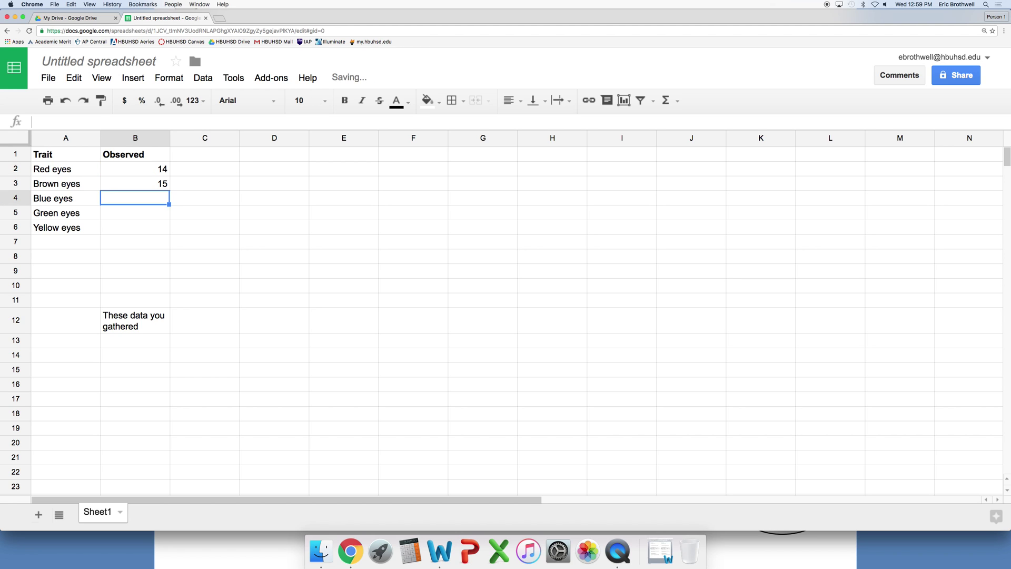
type("17")
key("Return")
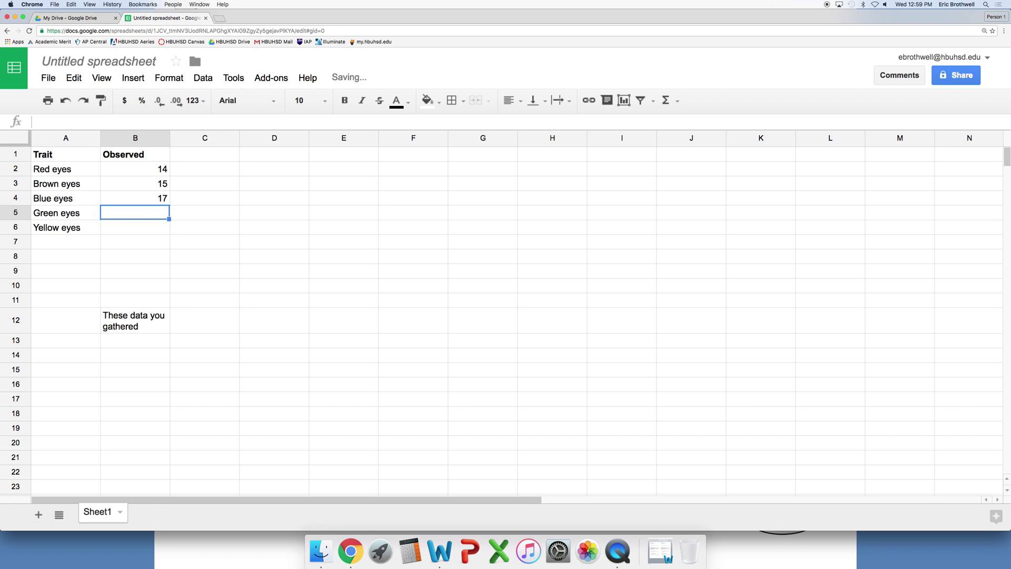
type("60")
key("Return")
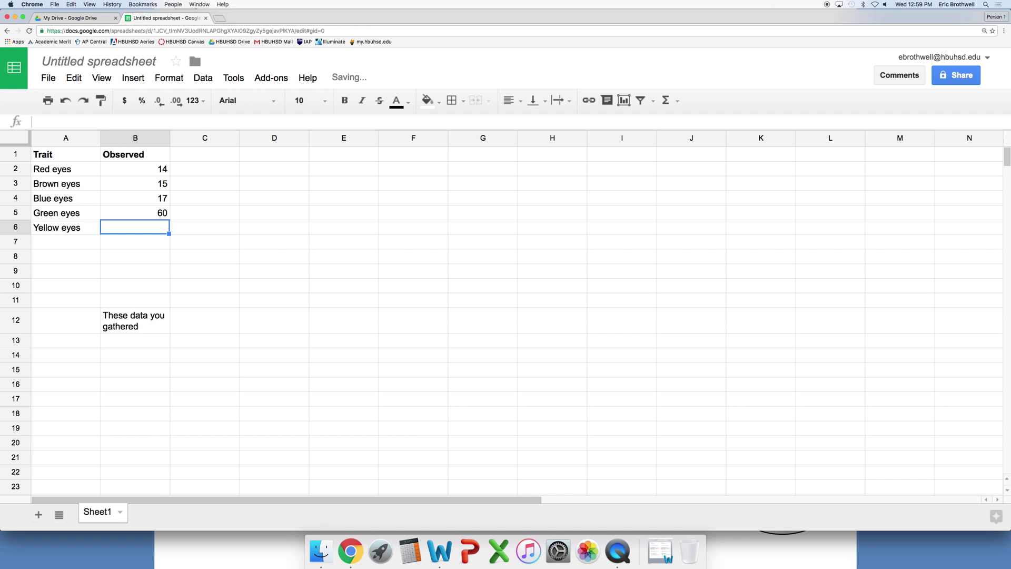
type("18")
key("Return")
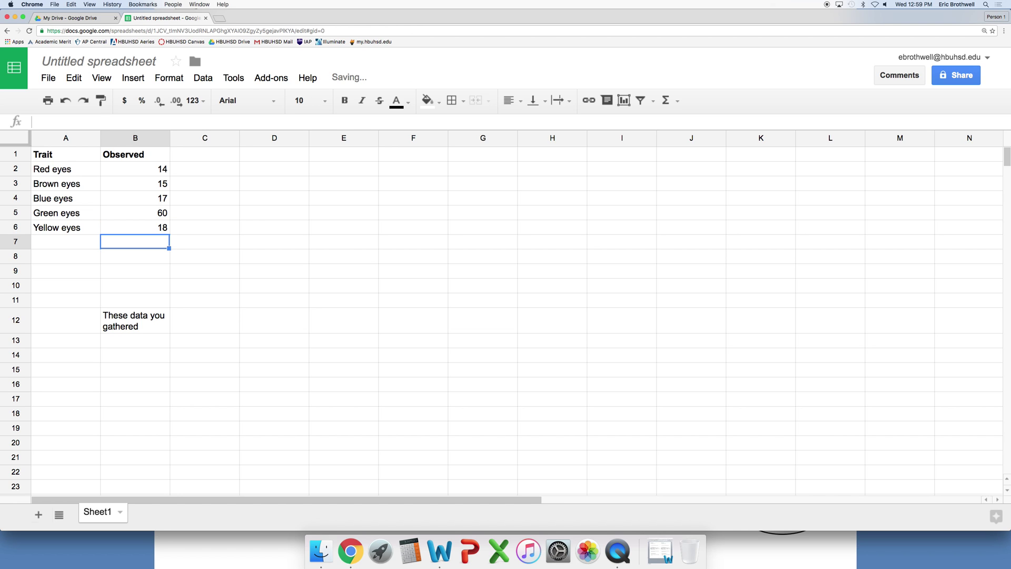
Add a bold Expected heading in C1.
key("Right")
key("Up")
key("Up")
key("Up")
key("Up")
key("Up")
key("Up")
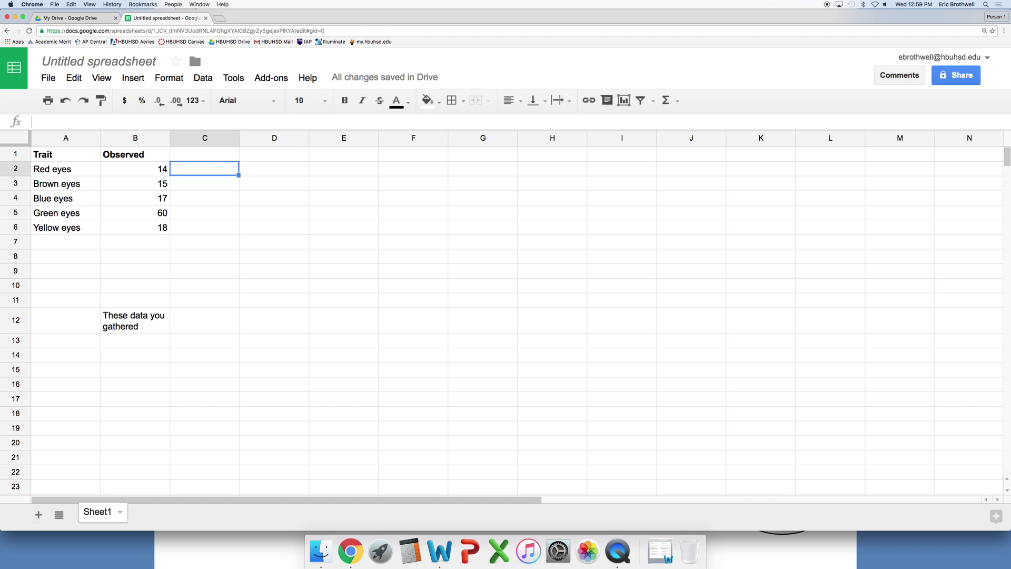
key("ctrl+b")
type("Ex")
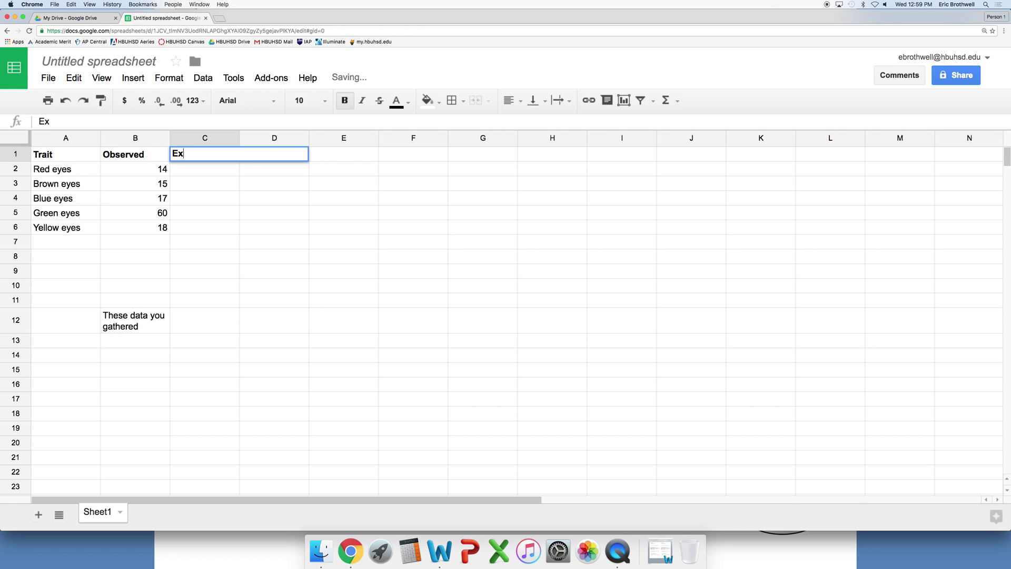
type("pected")
key("Return")
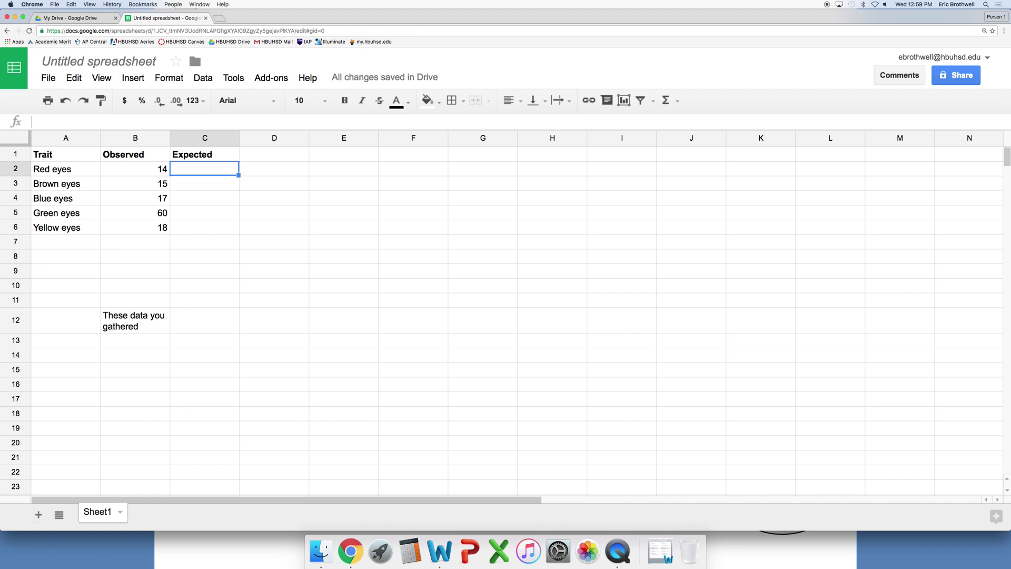
Enter 20% in C2 and fill it down through C6.
key("Down")
key("Down")
key("Down")
key("Down")
key("Down")
key("Left")
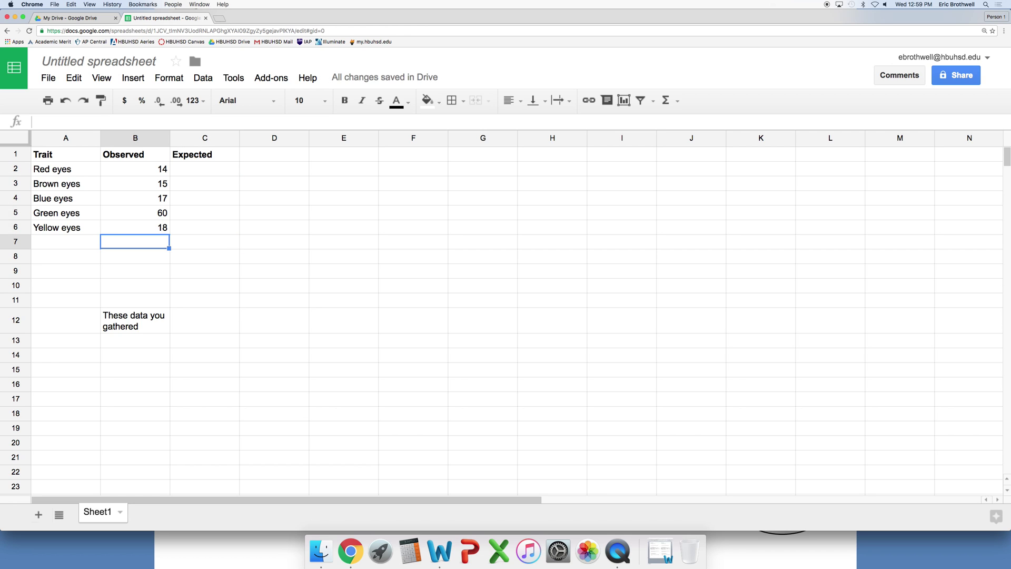
key("Up")
key("Up")
key("Up")
key("Up")
key("Up")
key("Down")
key("Down")
key("Up")
key("Up")
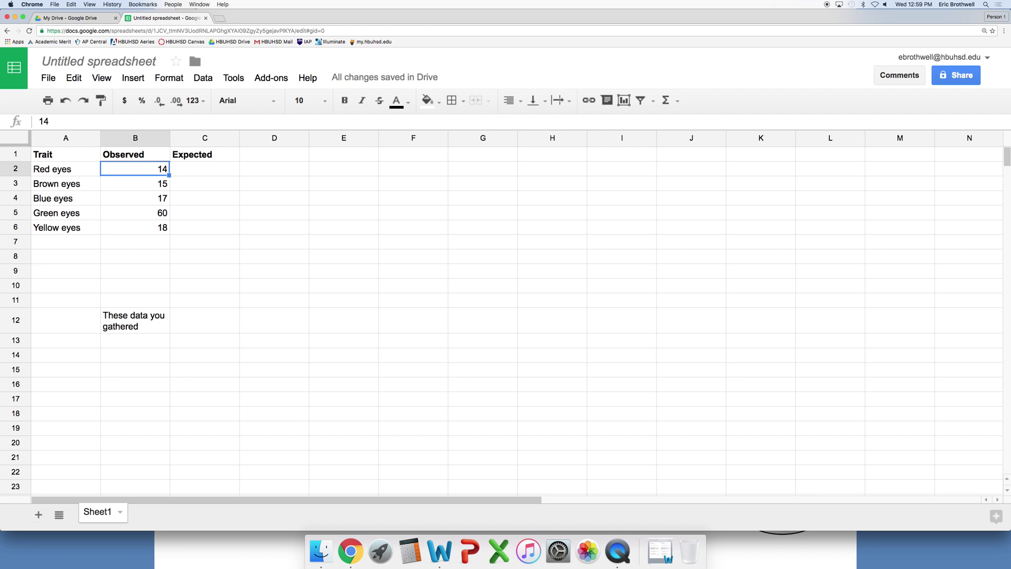
key("Right")
type("20%")
key("Return")
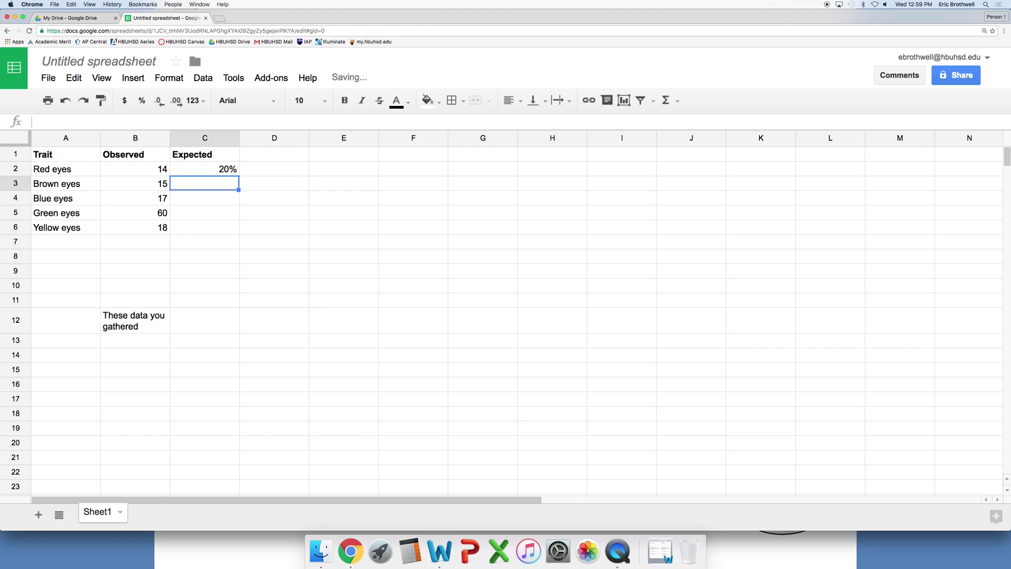
left_click(222, 169)
left_click_drag(239, 175, 254, 228)
left_click(254, 228)
left_click(139, 174)
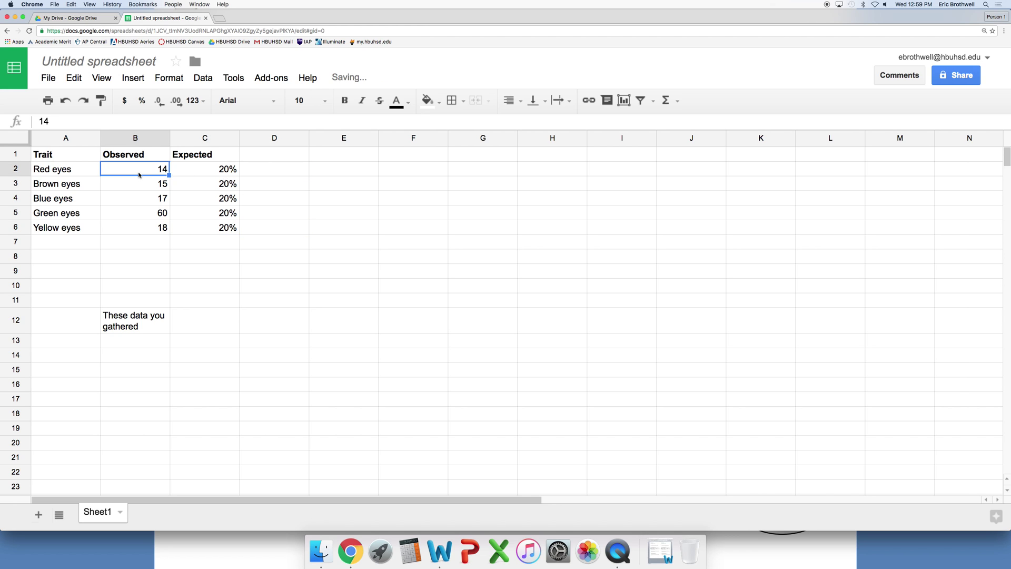
left_click(209, 173)
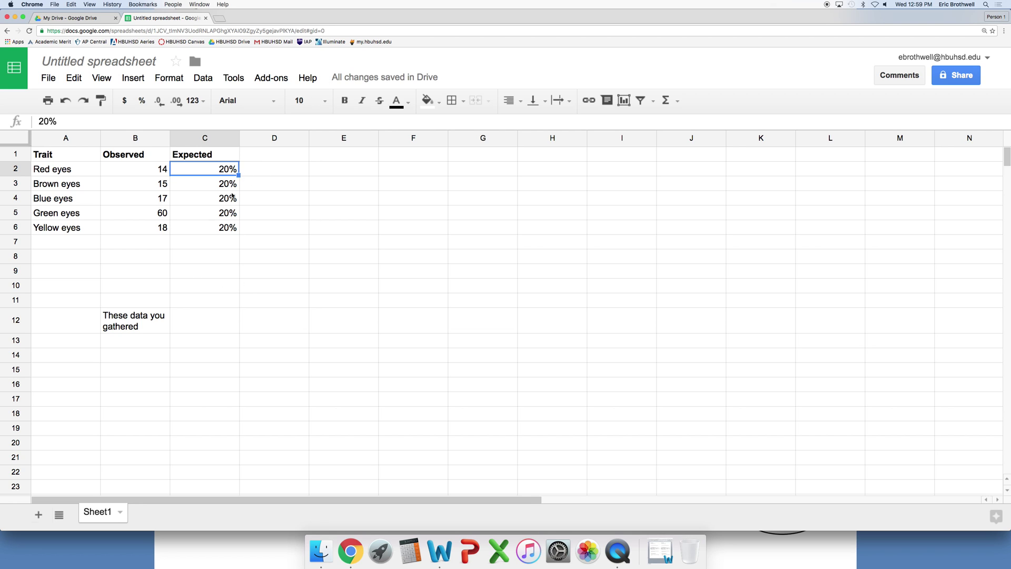
Type the label '% that math says should be' in C12.
left_click(214, 320)
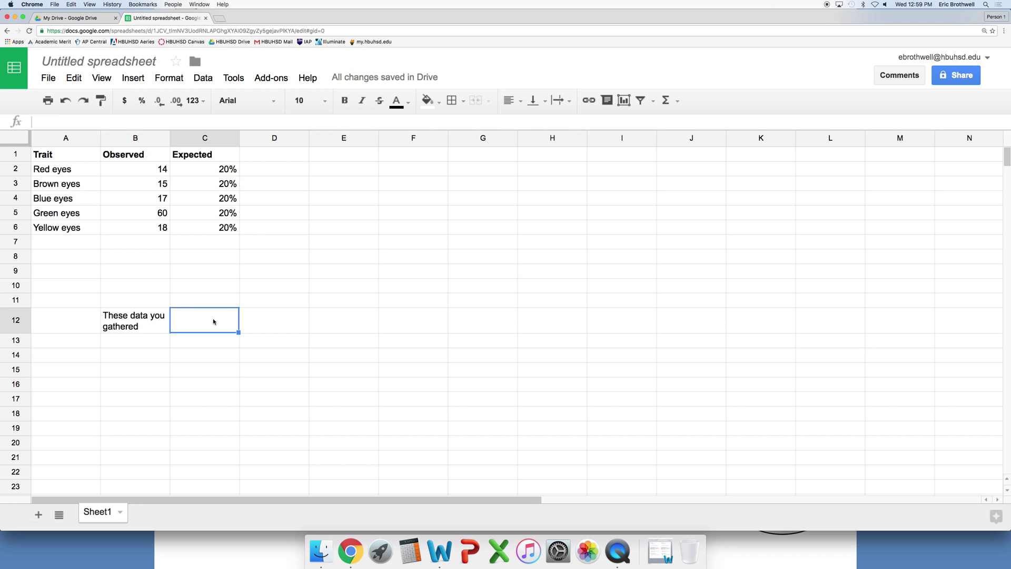
type("% ")
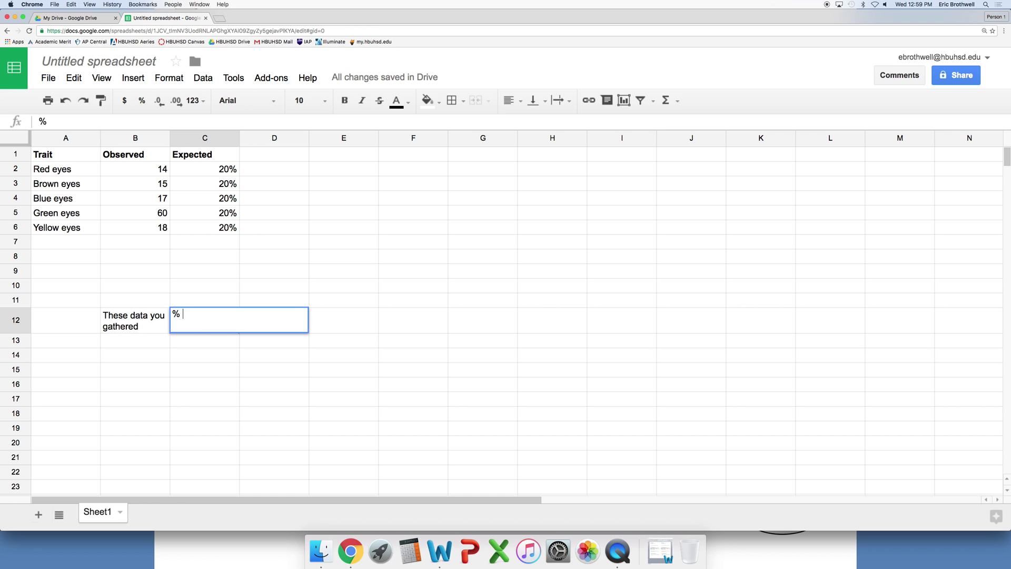
type("That")
key("BackSpace")
key("BackSpace")
key("BackSpace")
key("BackSpace")
type("that")
type(" sa")
key("BackSpace")
key("BackSpace")
key("BackSpace")
type("math says ")
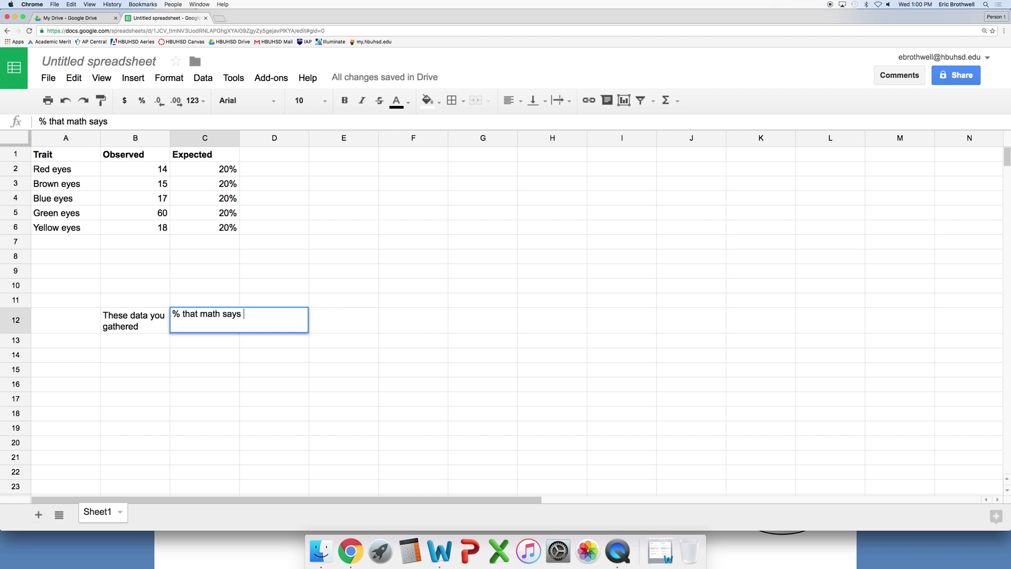
type("should be")
key("Return")
Set the C12 label to wrap its text within the cell.
key("Up")
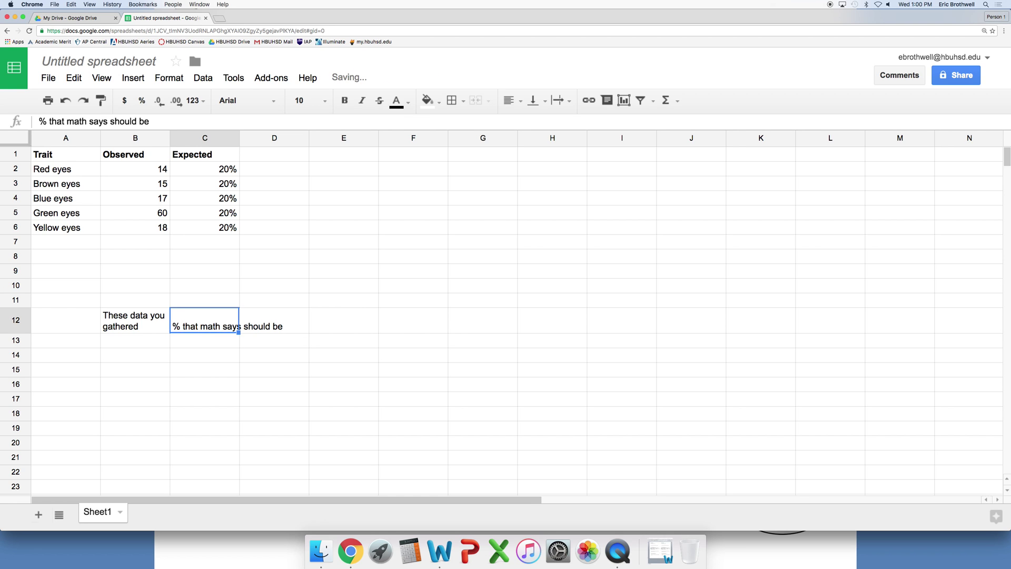
left_click(168, 77)
mouse_move(274, 279)
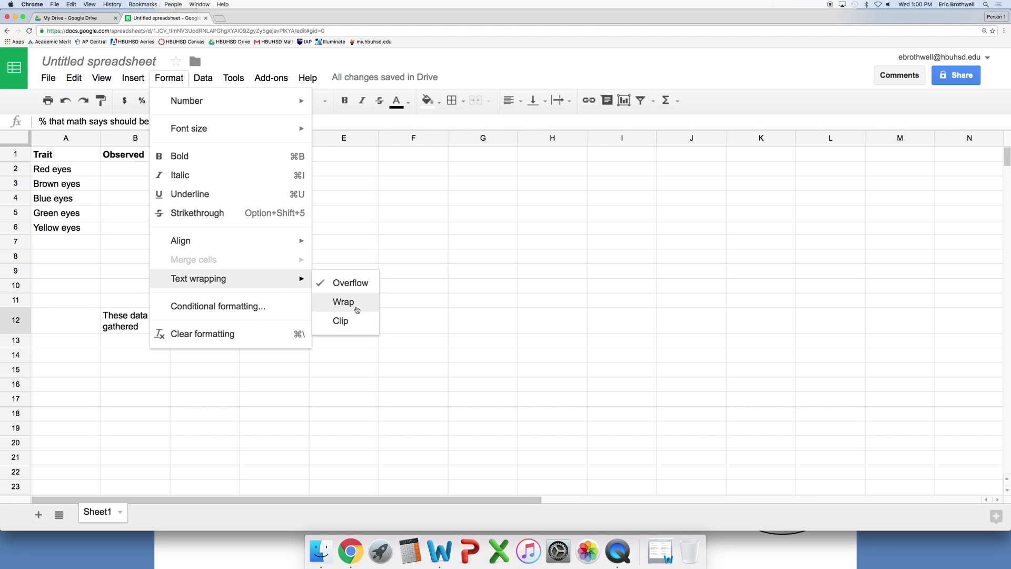
left_click(350, 302)
left_click(264, 291)
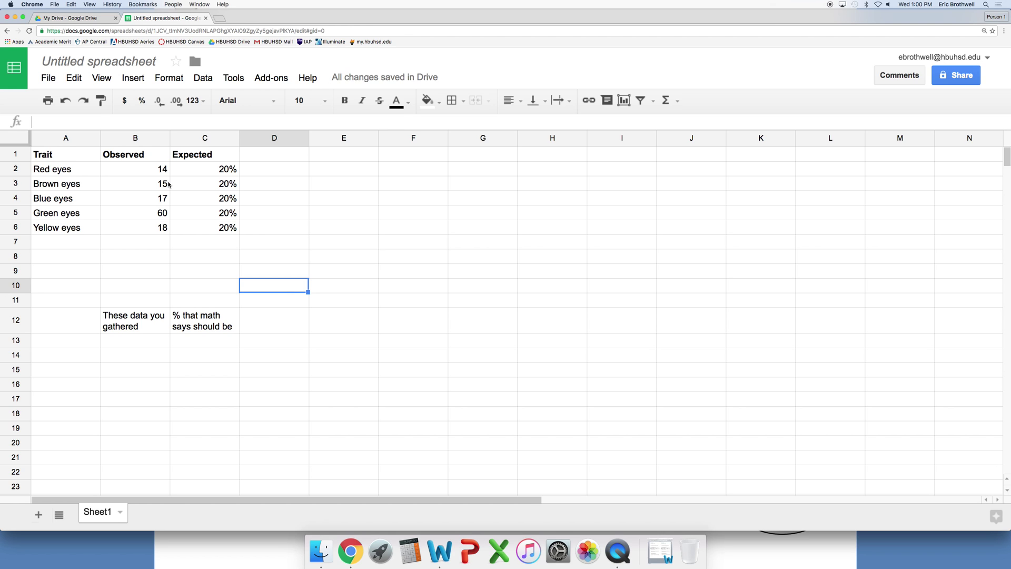
Start a =sum(B2: formula in B7 below the observed counts.
left_click(163, 244)
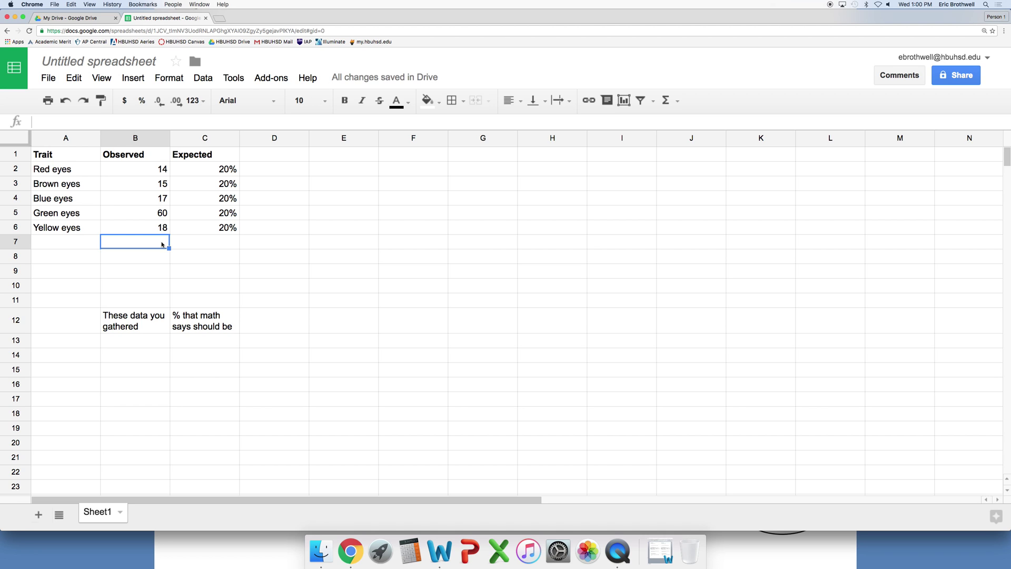
key("Right")
key("Right")
key("Left")
key("Up")
key("Up")
key("Up")
key("Up")
key("Up")
key("Up")
key("Left")
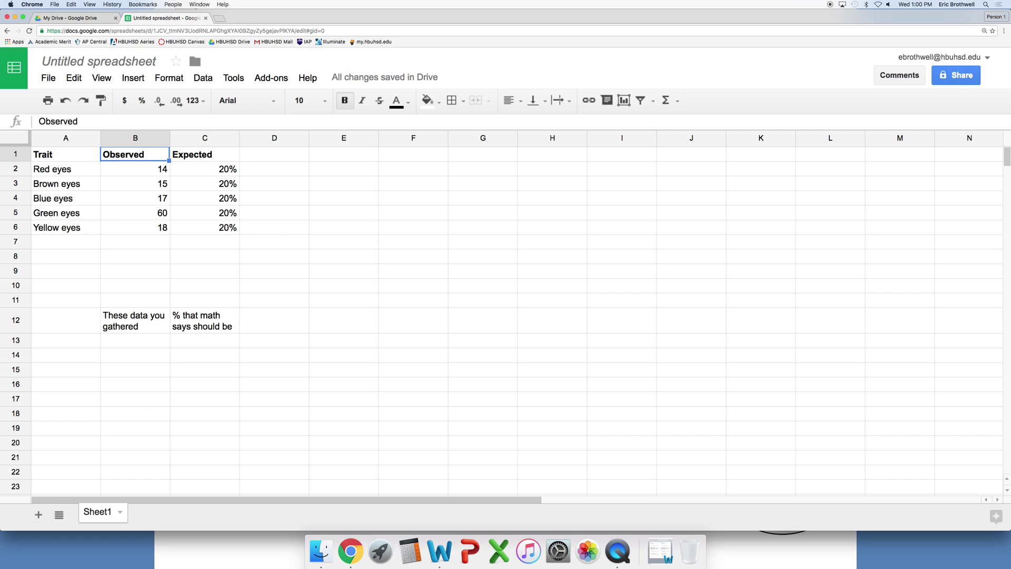
key("Down")
key("Down")
key("Down")
key("Down")
key("Down")
key("Down")
key("Up")
key("Up")
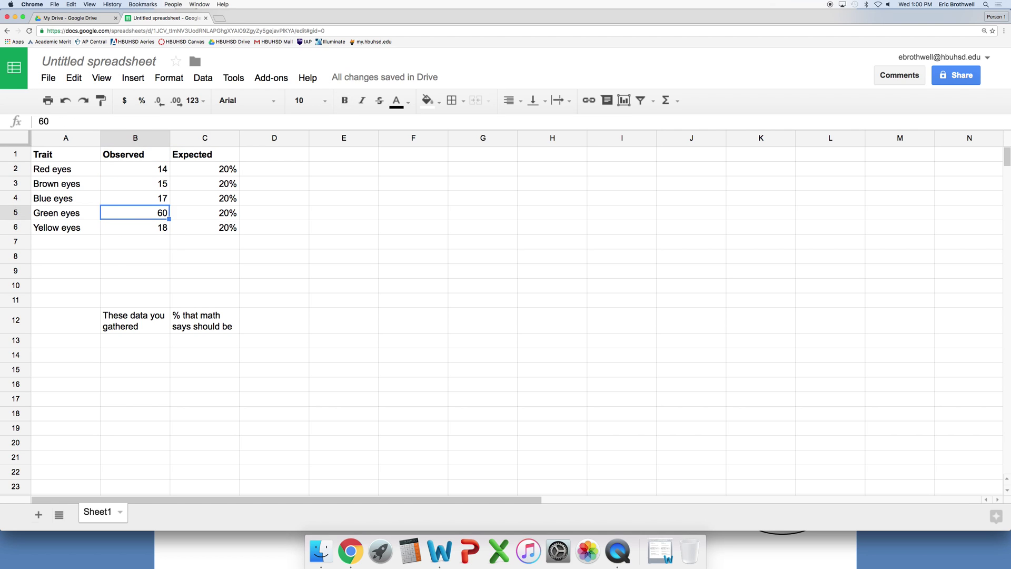
key("Up")
key("Up")
key("Up")
key("Right")
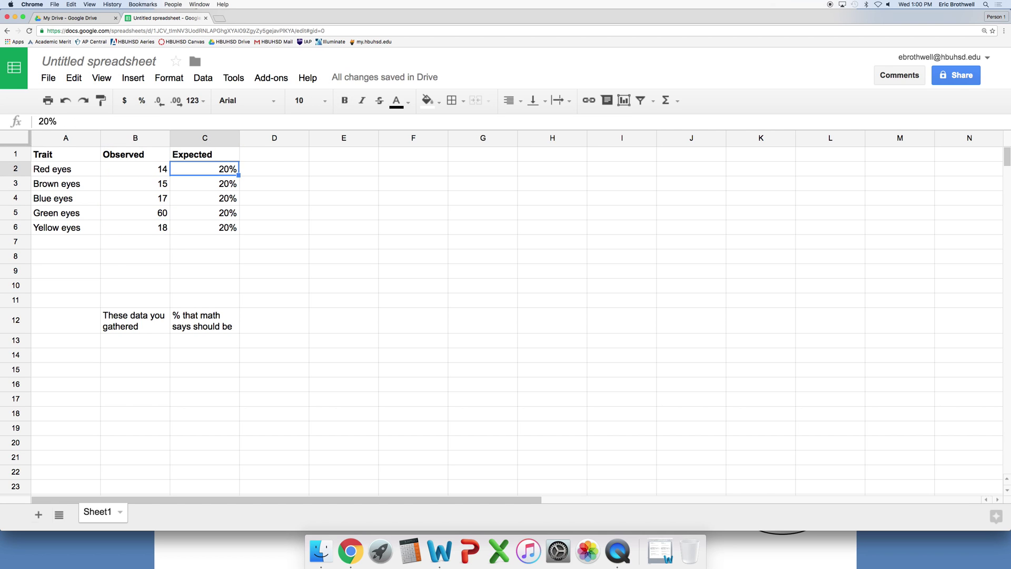
key("Down")
key("Down")
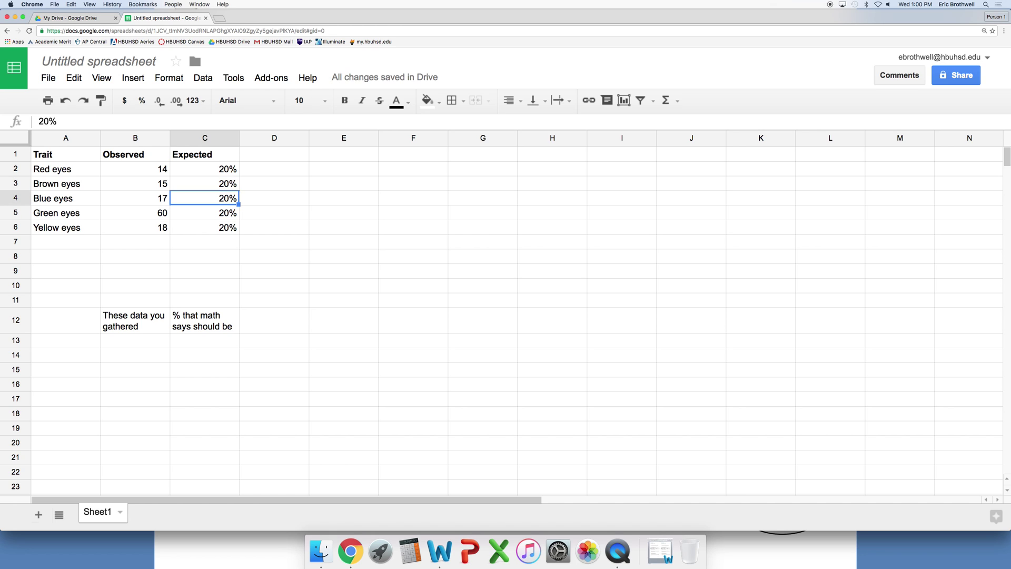
key("Down")
key("Down")
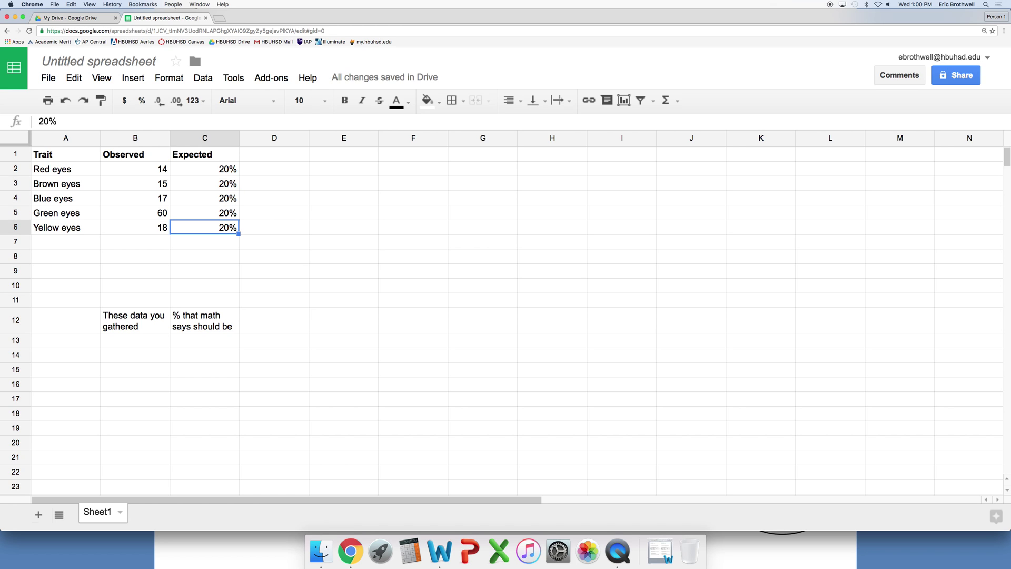
key("Down")
key("Left")
type("=sum(")
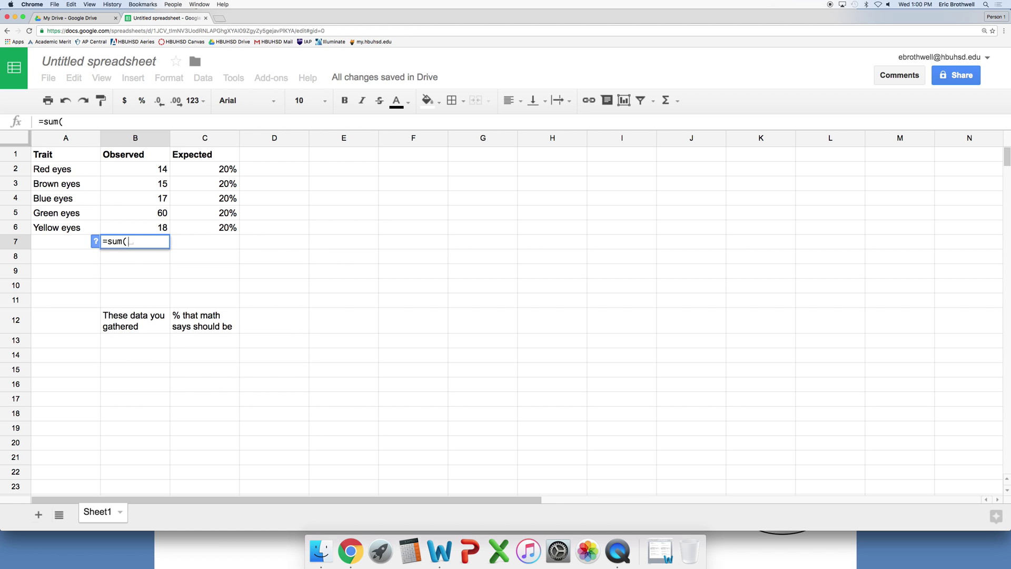
left_click(145, 171)
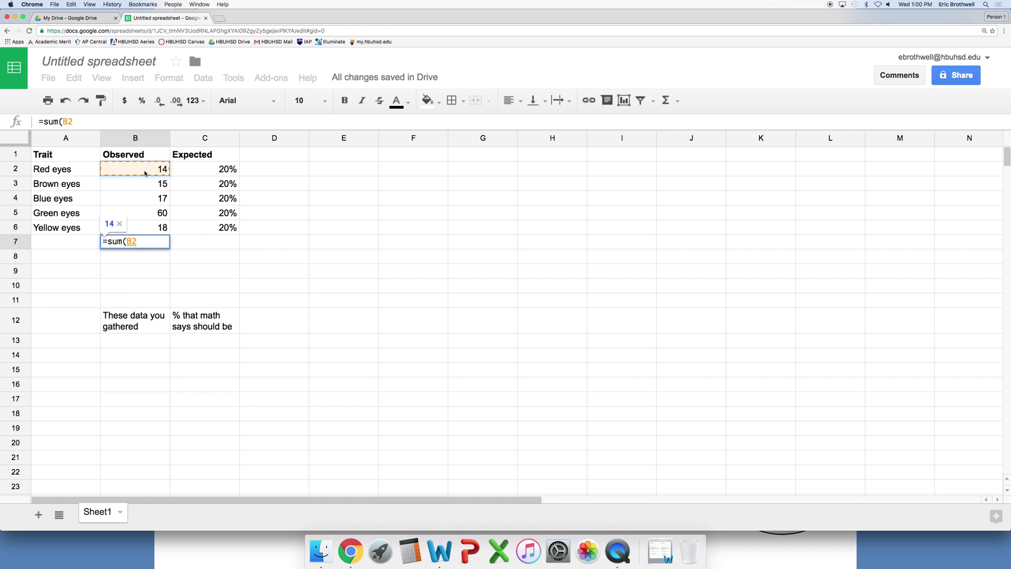
type(":")
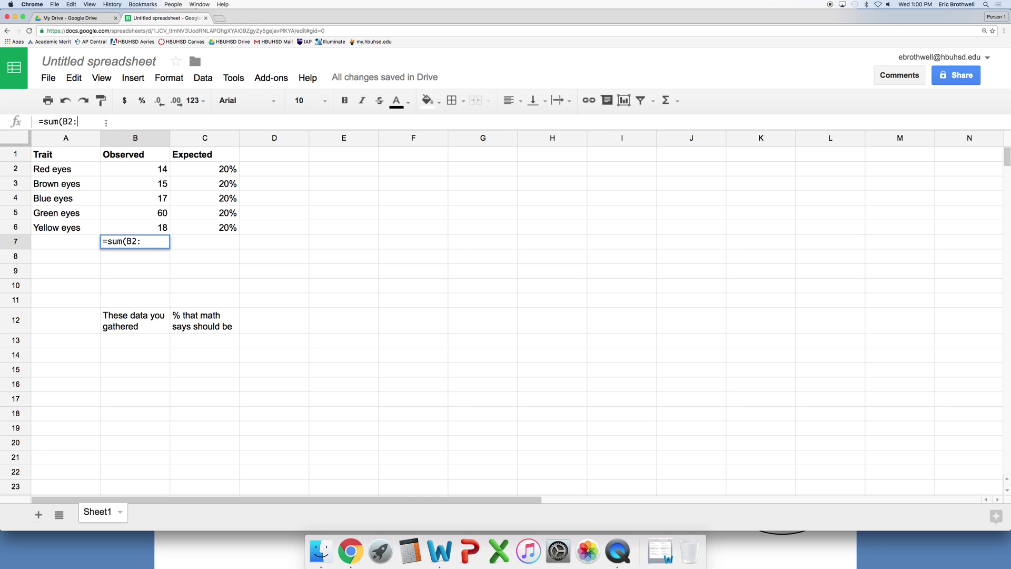
Fix the parse error by completing the range to B6, giving a total of 124.
left_click(135, 227)
left_click(135, 242)
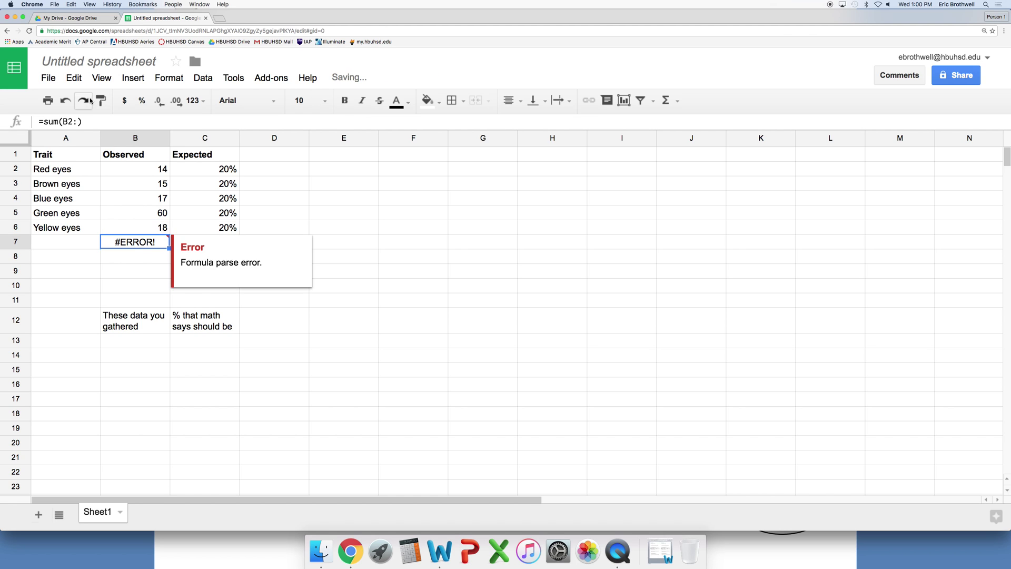
left_click(76, 123)
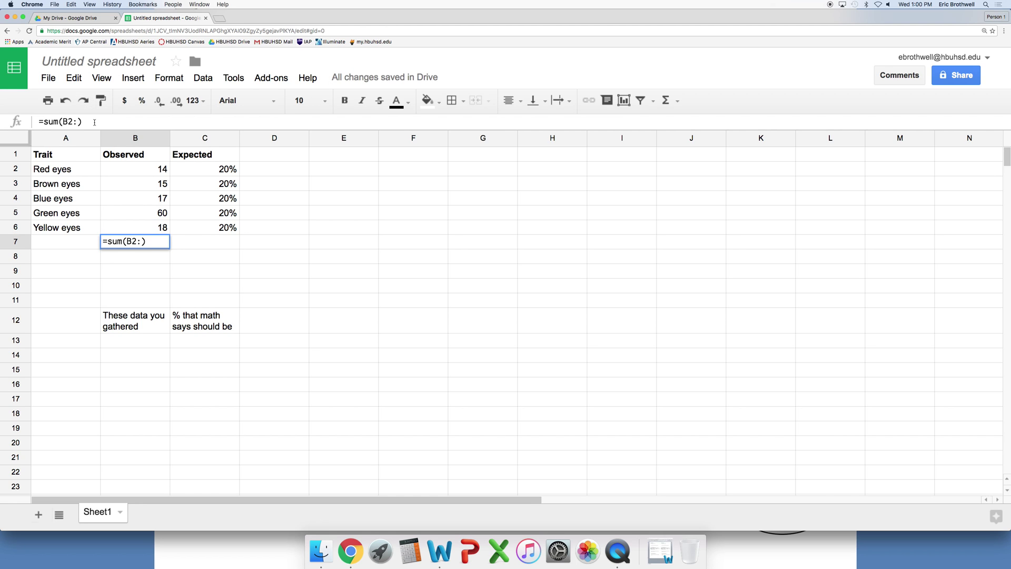
type("B6")
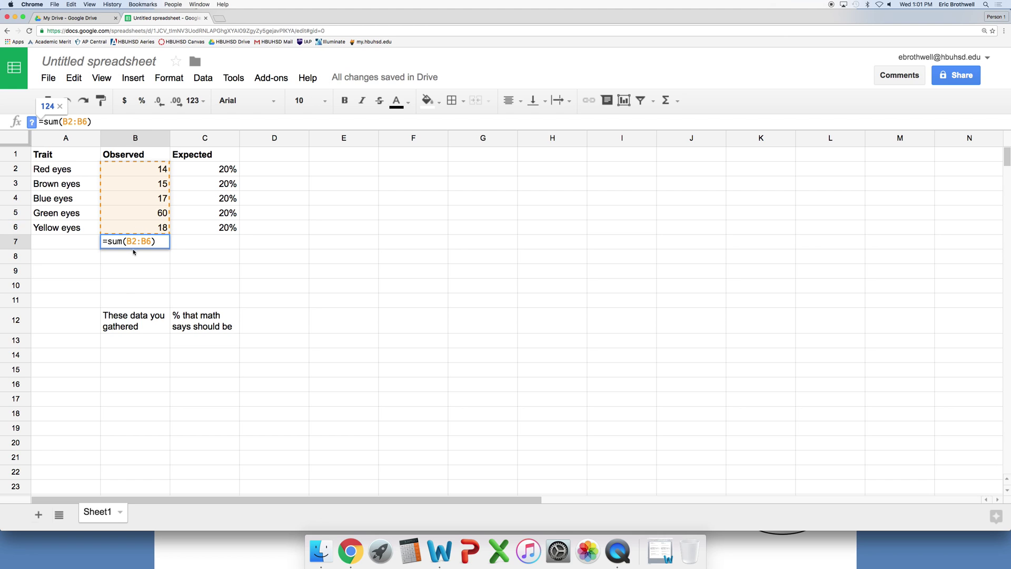
key("Return")
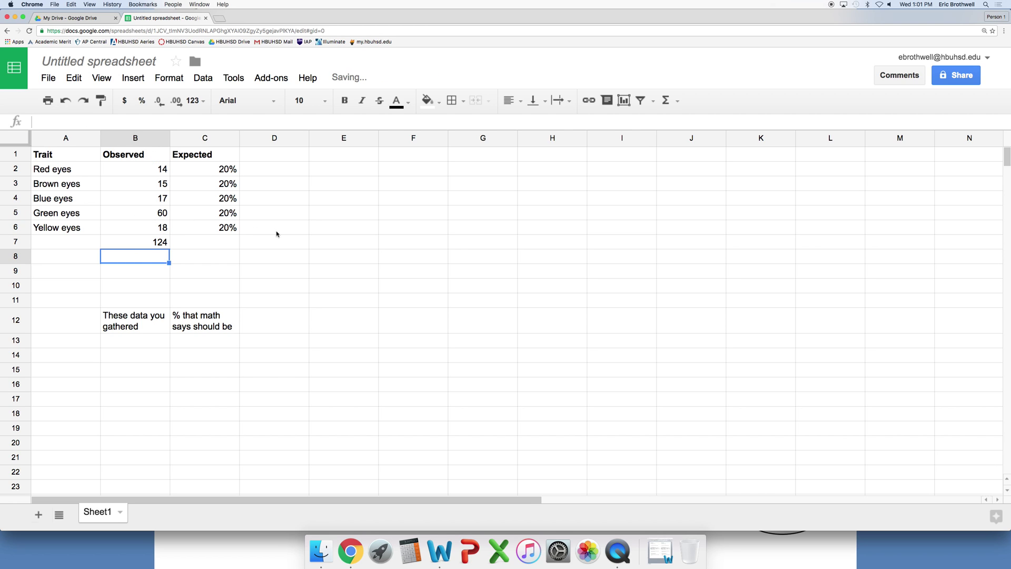
Enter =0.2*B7 in C2 for Red eyes' expected count and apply percent format.
left_click(212, 175)
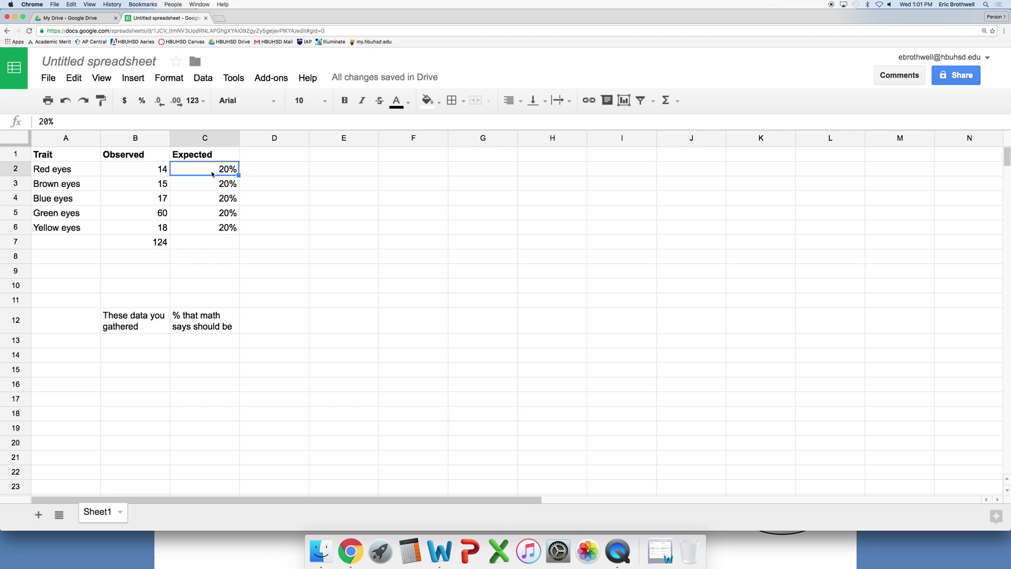
key("Left")
key("Down")
key("Down")
key("Down")
key("Down")
key("Down")
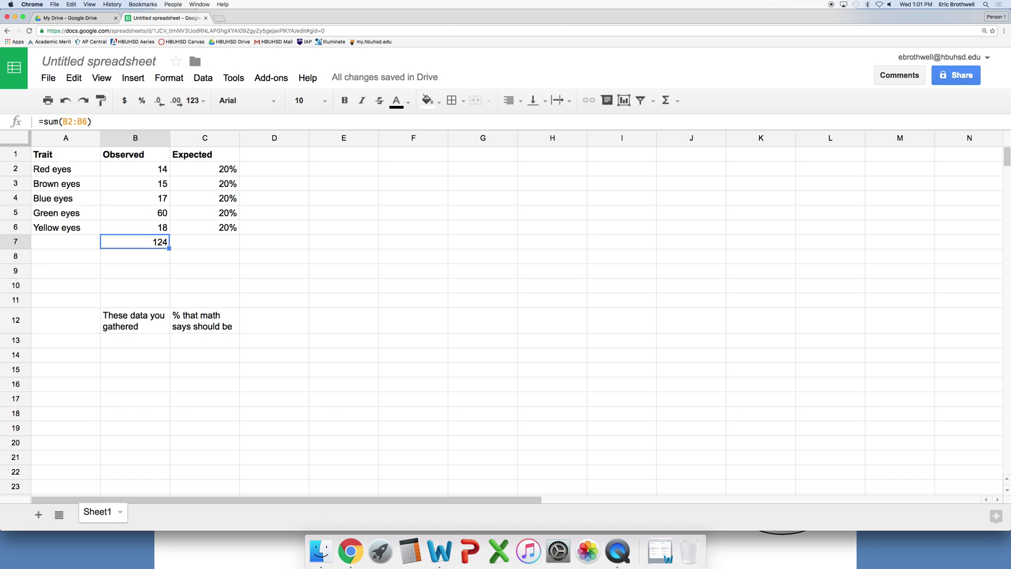
key("Right")
key("Up")
key("Up")
key("Up")
key("Up")
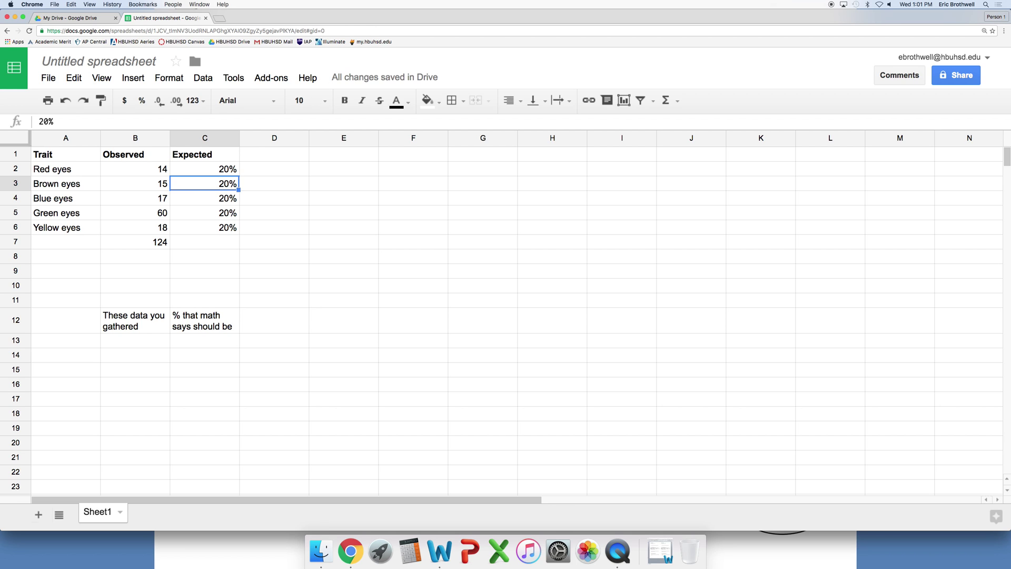
key("Up")
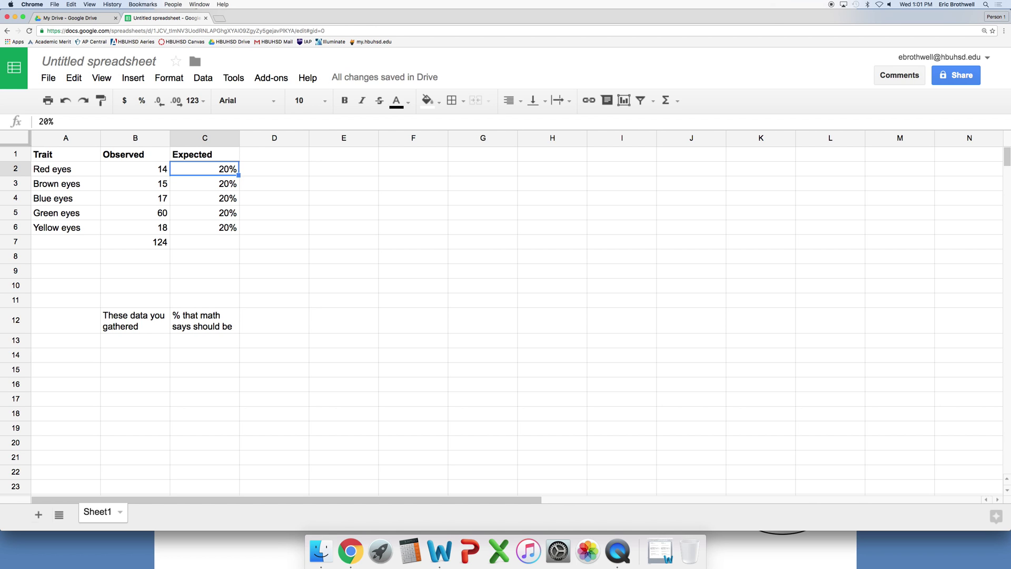
type("=")
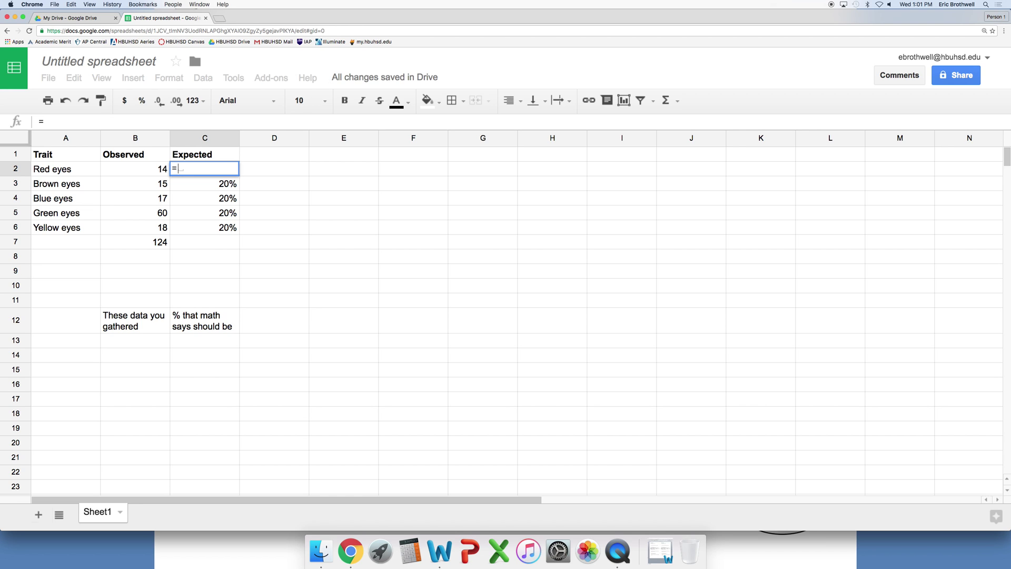
type(".2")
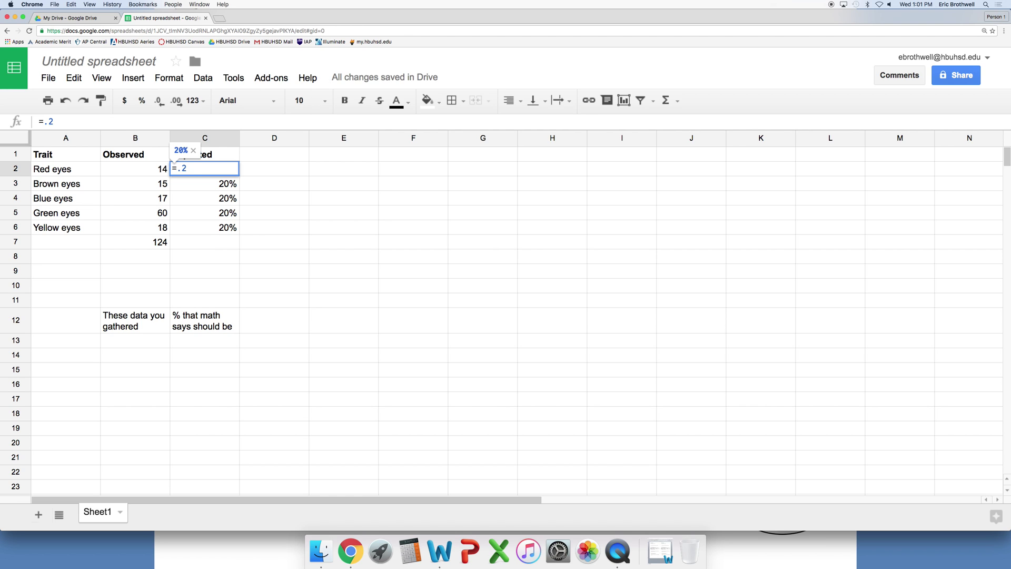
type("*")
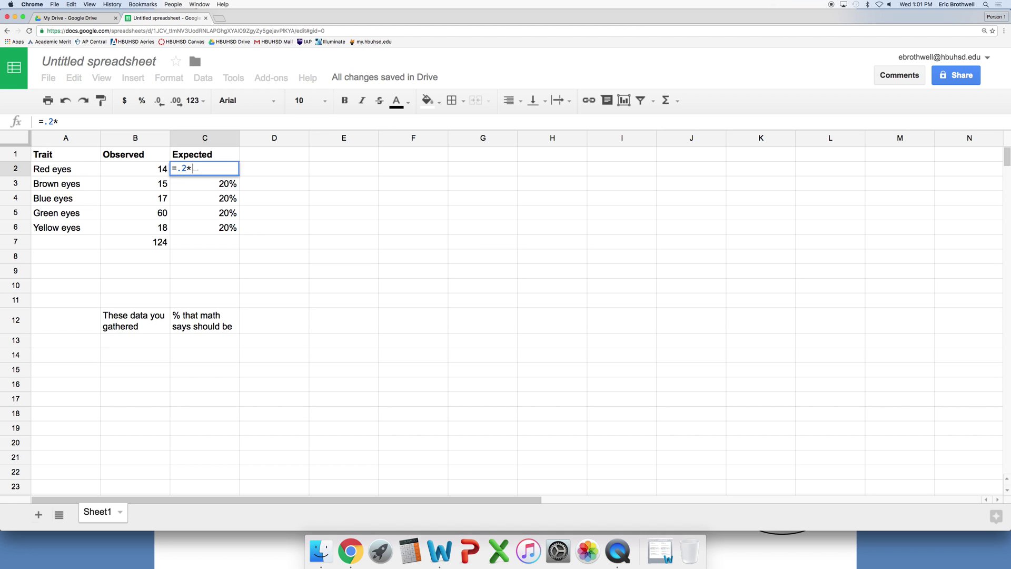
left_click(137, 243)
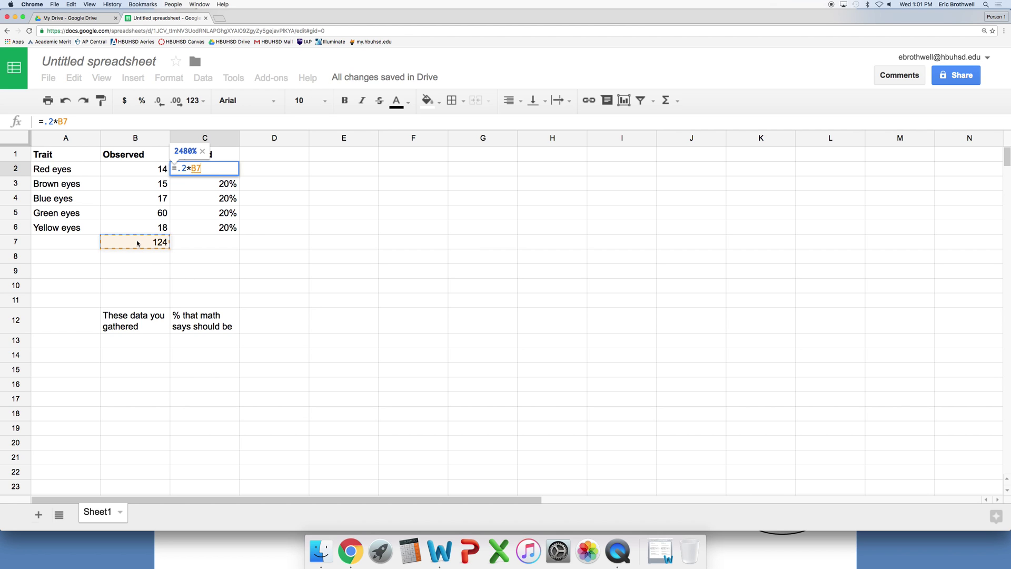
key("Return")
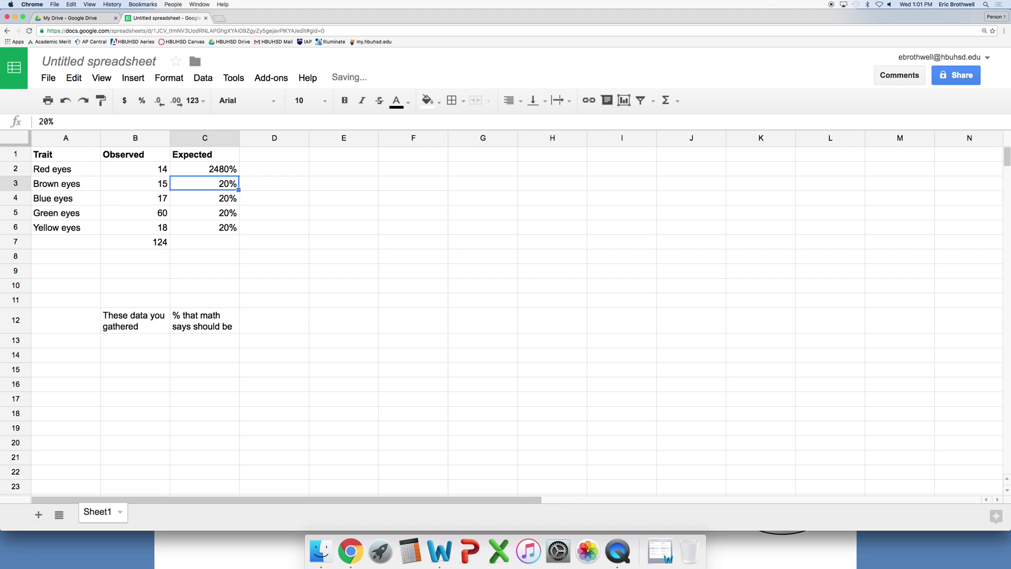
left_click(216, 171)
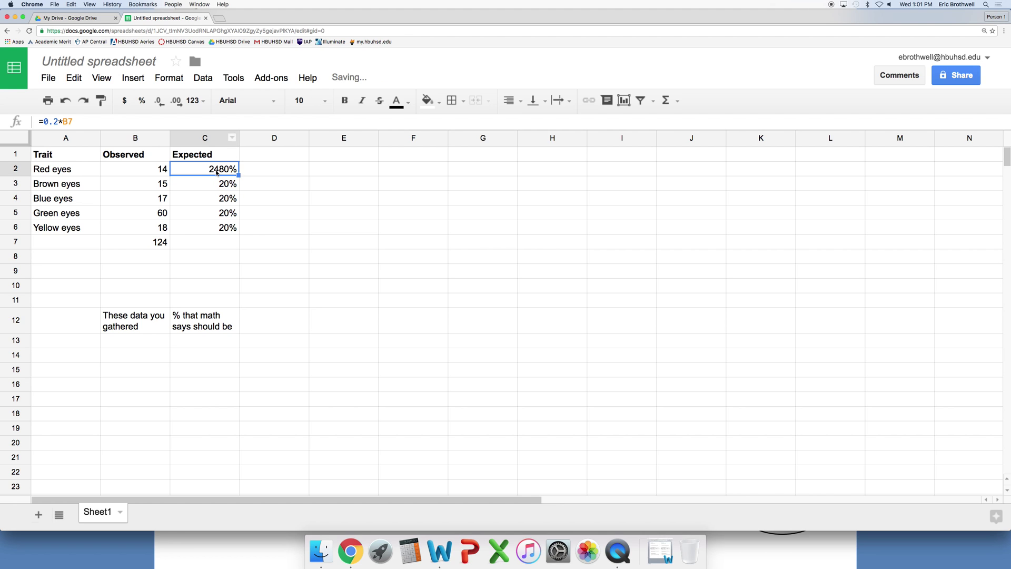
left_click(141, 101)
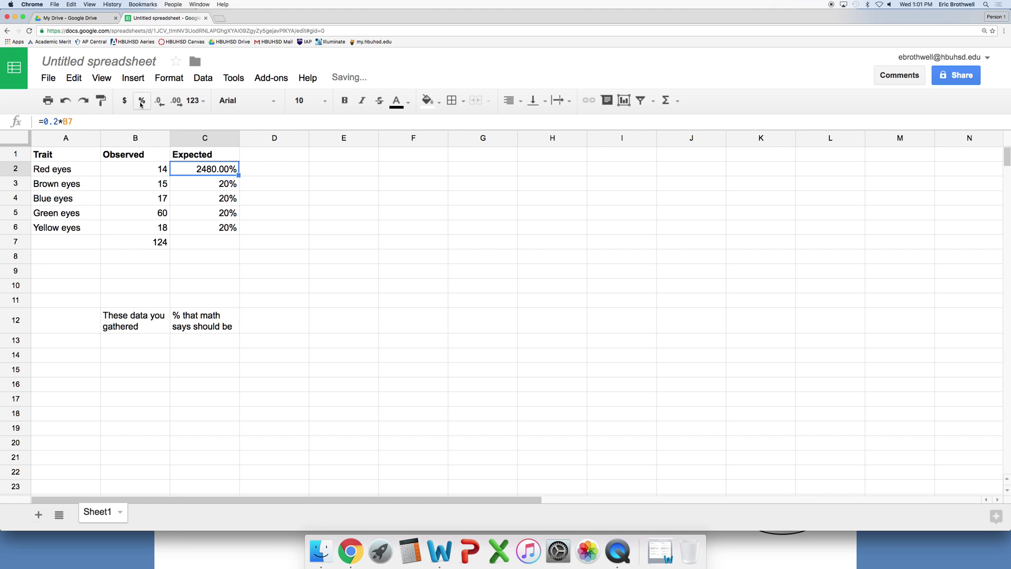
left_click(170, 79)
Format C2 and C3:C6 as plain Number instead of percent.
mouse_move(225, 103)
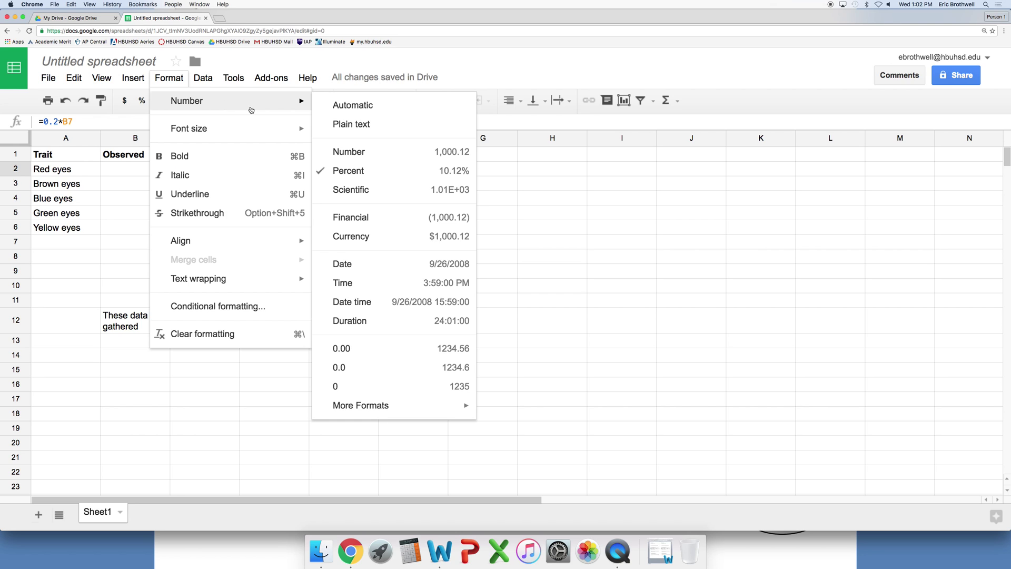
left_click(356, 153)
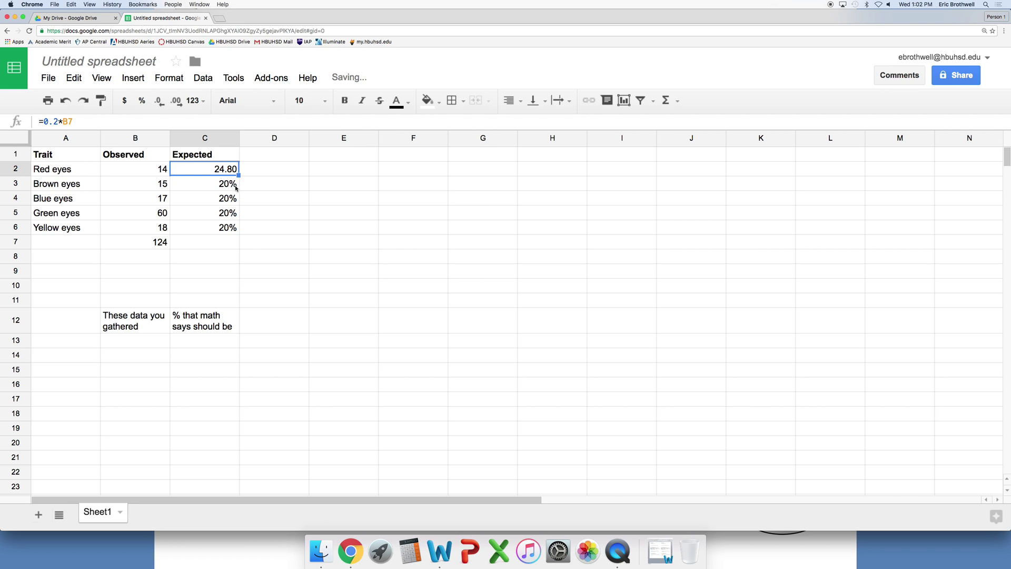
left_click_drag(236, 188, 231, 231)
left_click(168, 79)
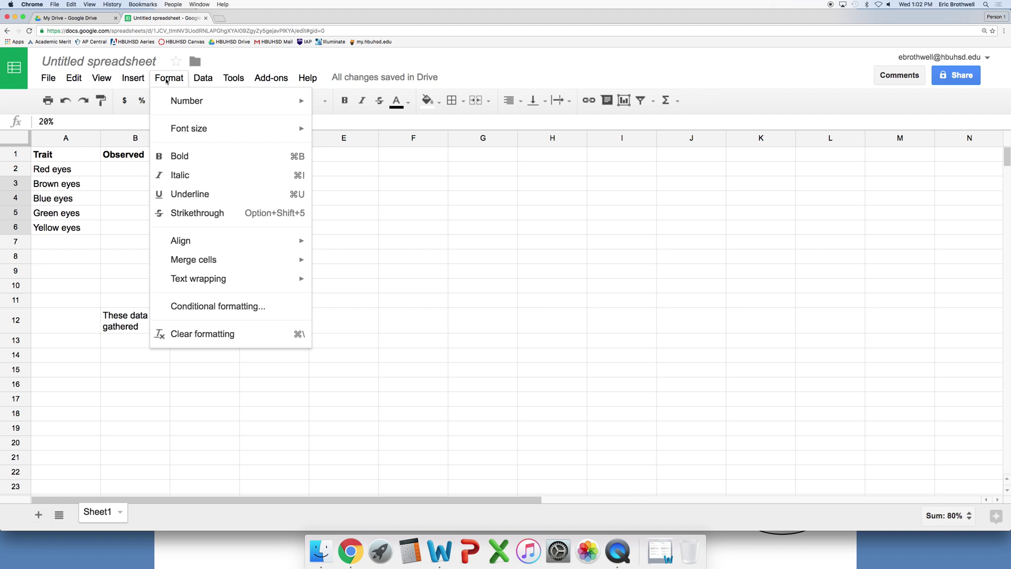
mouse_move(226, 105)
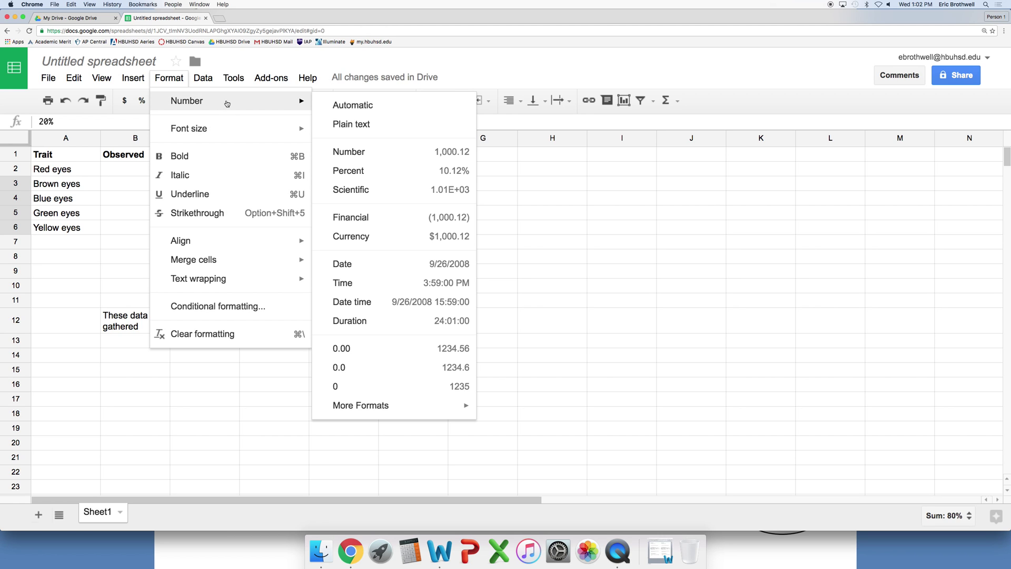
left_click(356, 157)
Enter =0.2*B7 in C3 and C4, each showing 24.80.
left_click(272, 187)
key("Left")
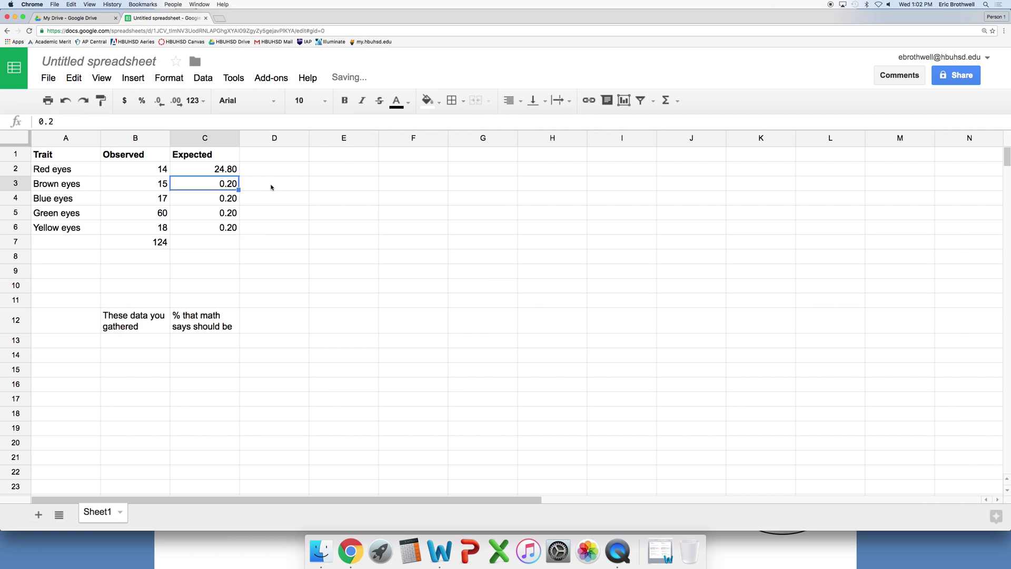
type("=.2*")
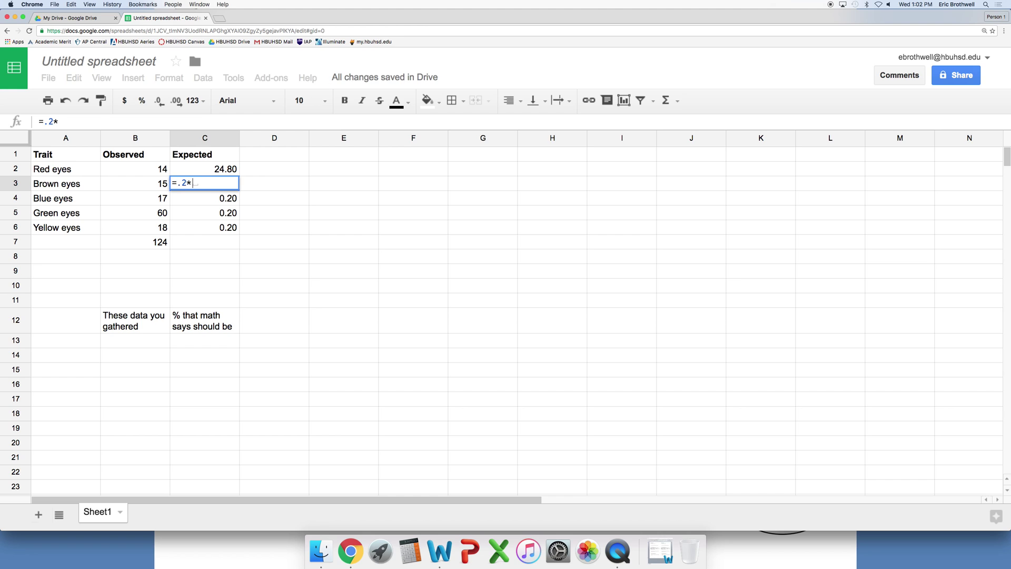
left_click(146, 244)
key("Return")
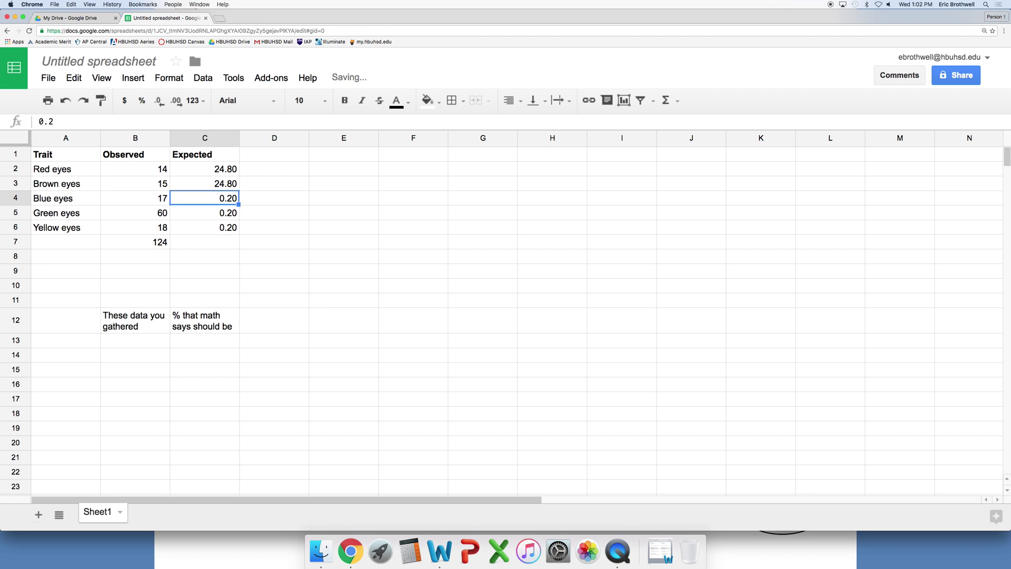
type("=.2*")
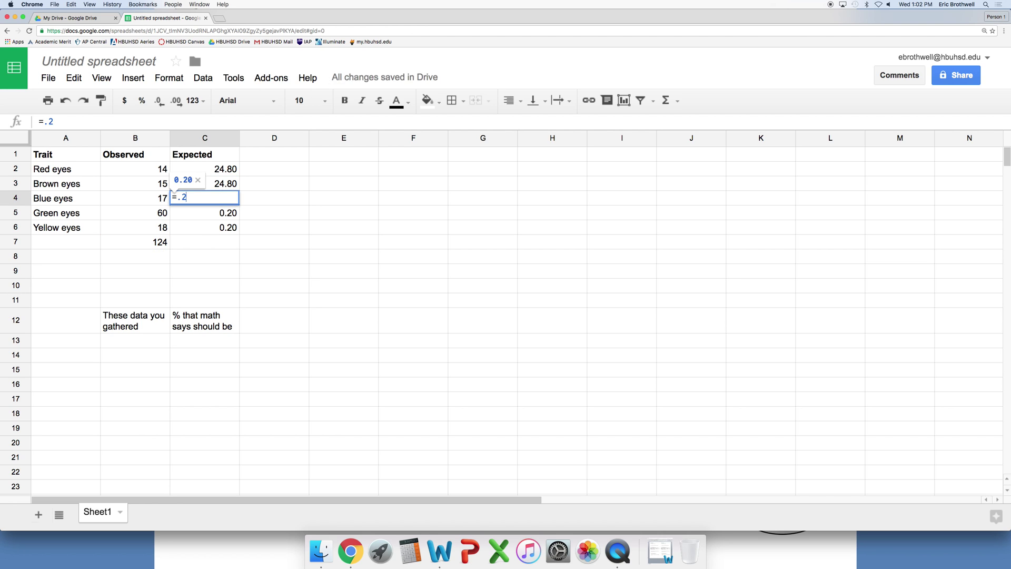
left_click(135, 242)
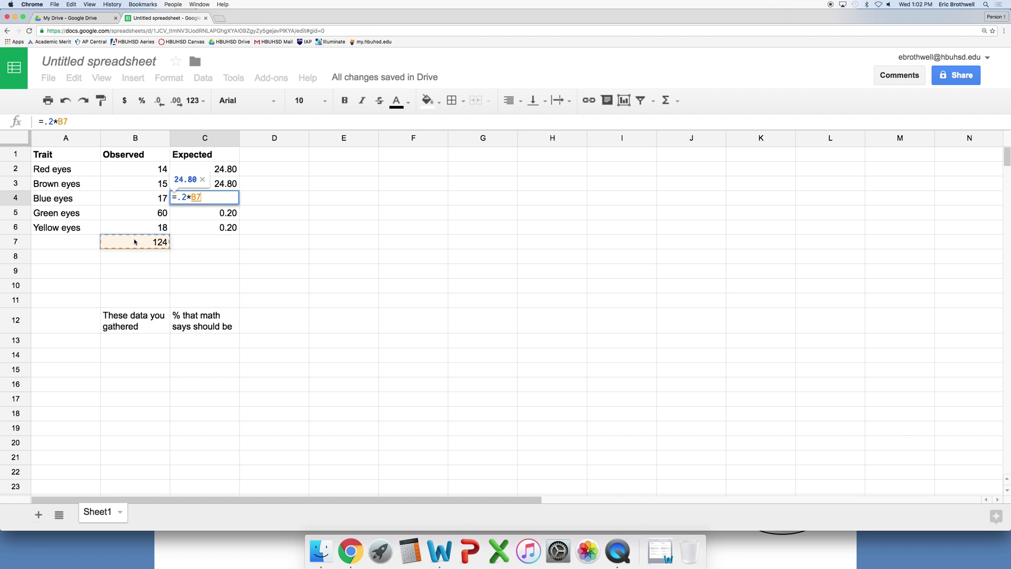
key("Return")
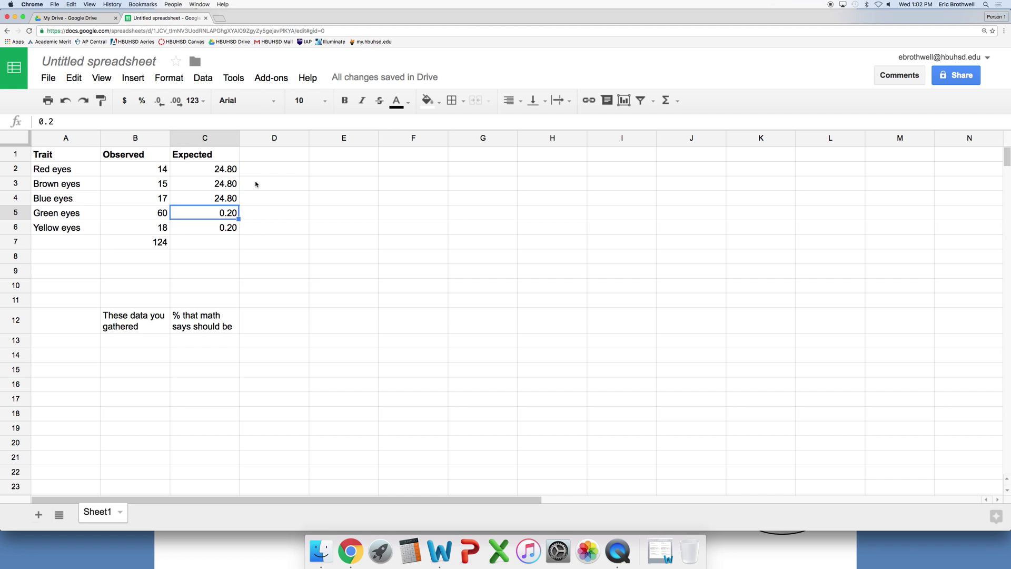
Change C2 to =0.2*$B$7 and fill it down to C6, all showing 24.80.
left_click(221, 172)
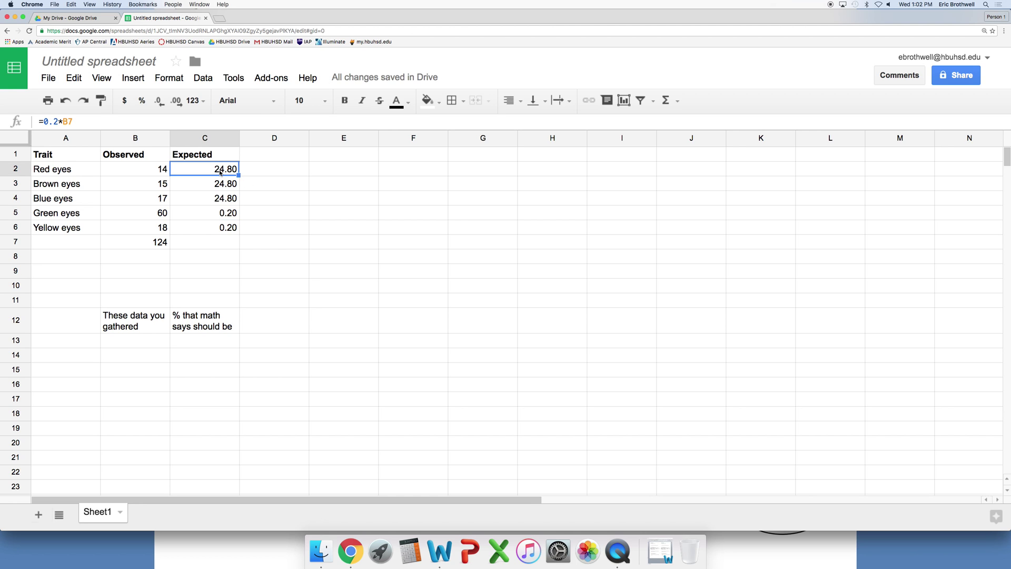
type("=.2*")
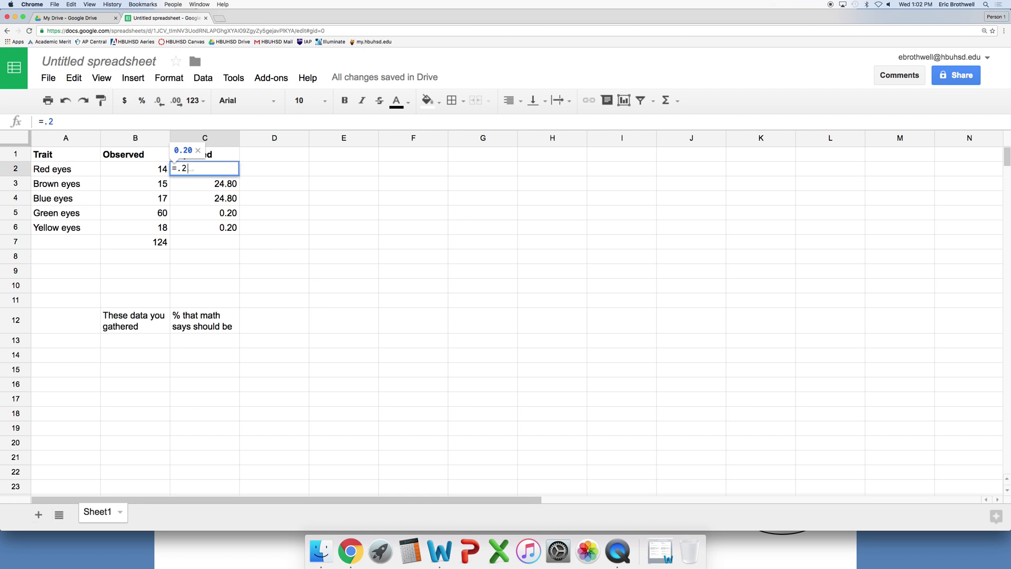
left_click(157, 242)
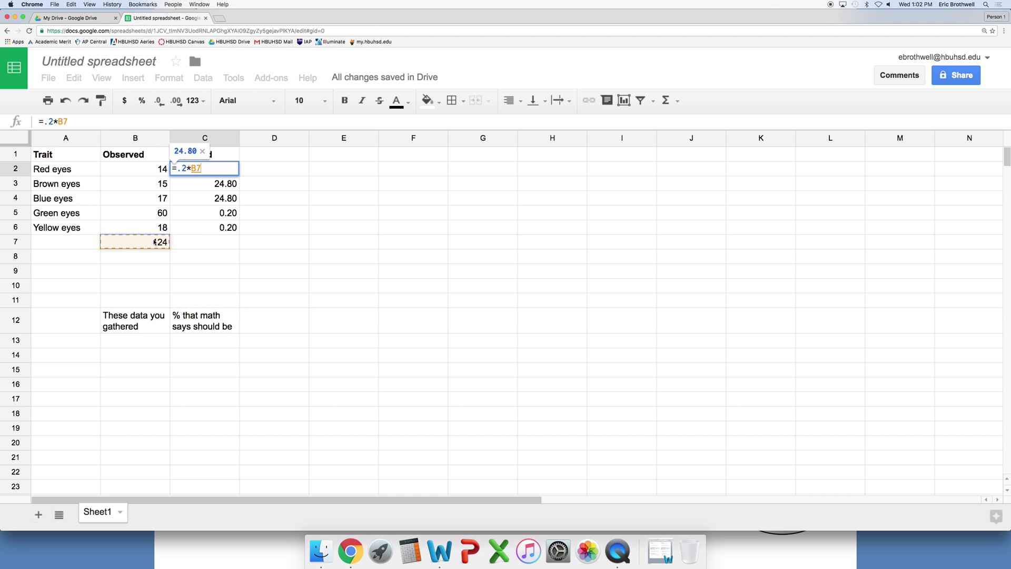
left_click(56, 122)
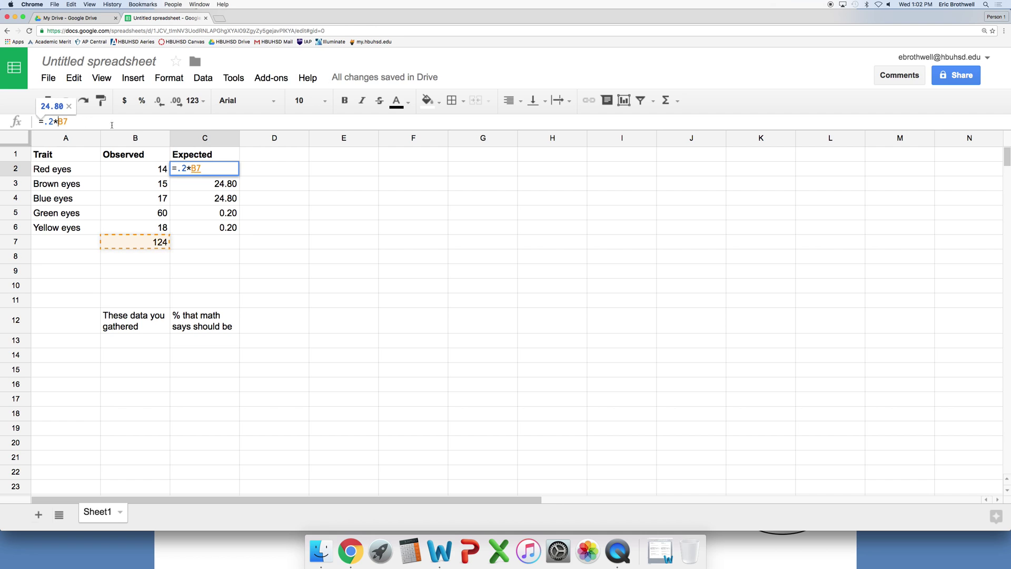
type("$B$")
key("Return")
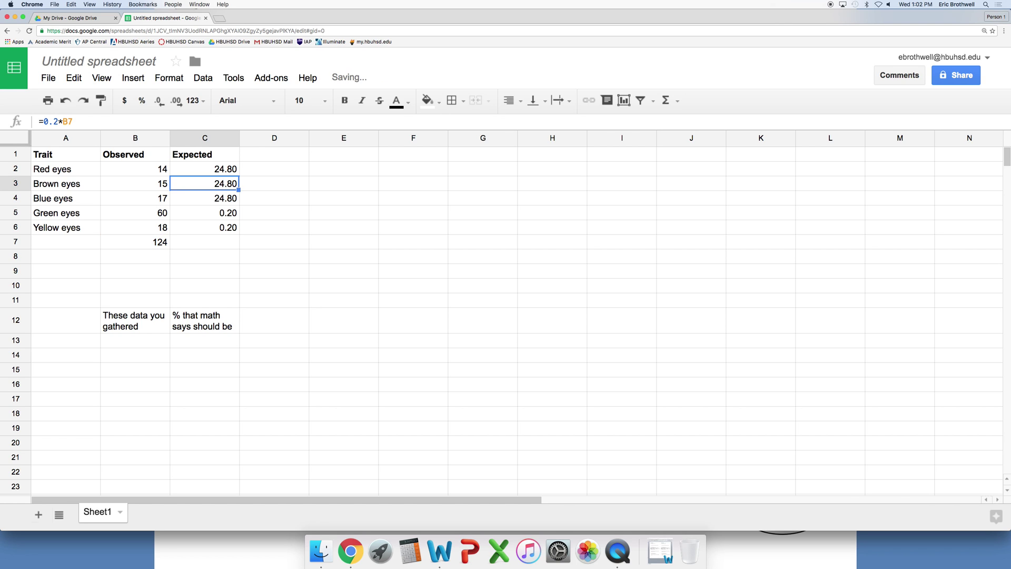
left_click(224, 169)
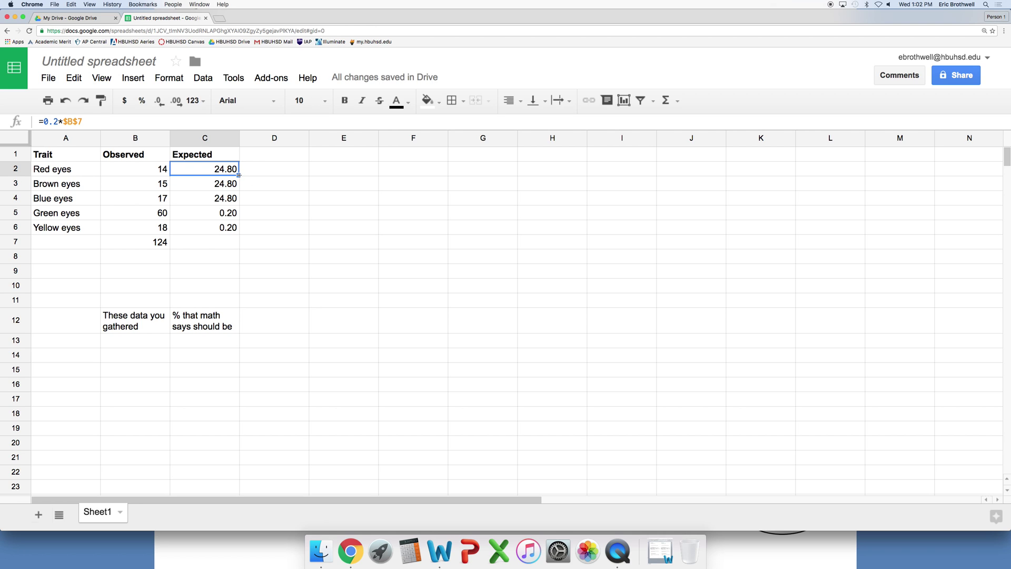
left_click_drag(239, 176, 236, 228)
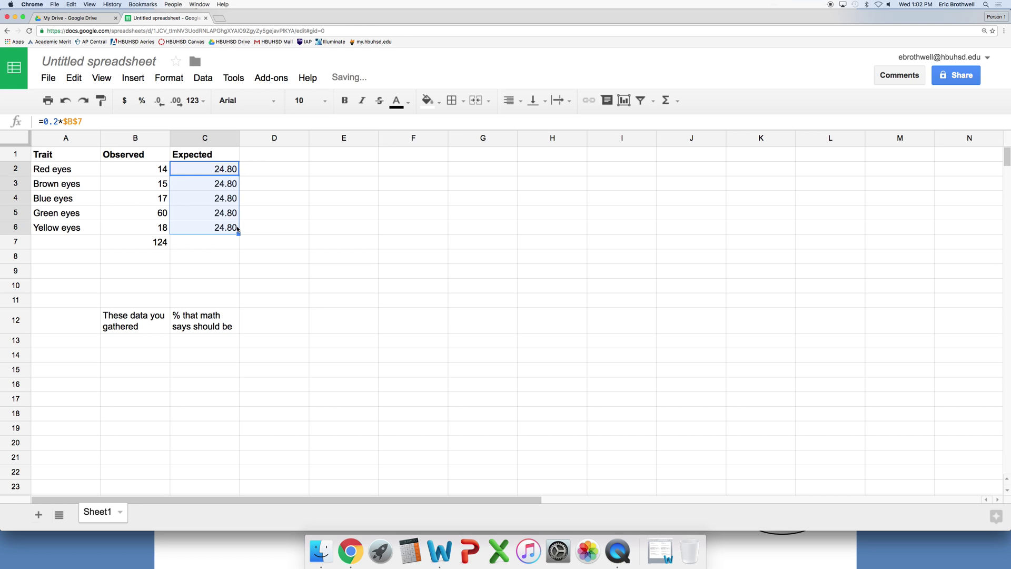
Enter the bold heading (O - E) in D1.
left_click(283, 216)
left_click(292, 154)
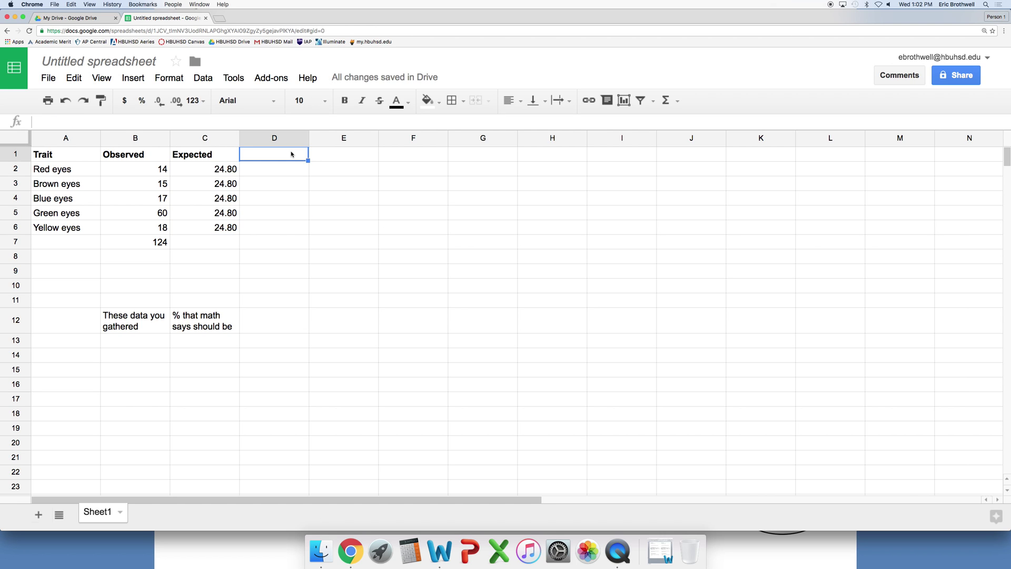
key("super+b")
type("(O - E)")
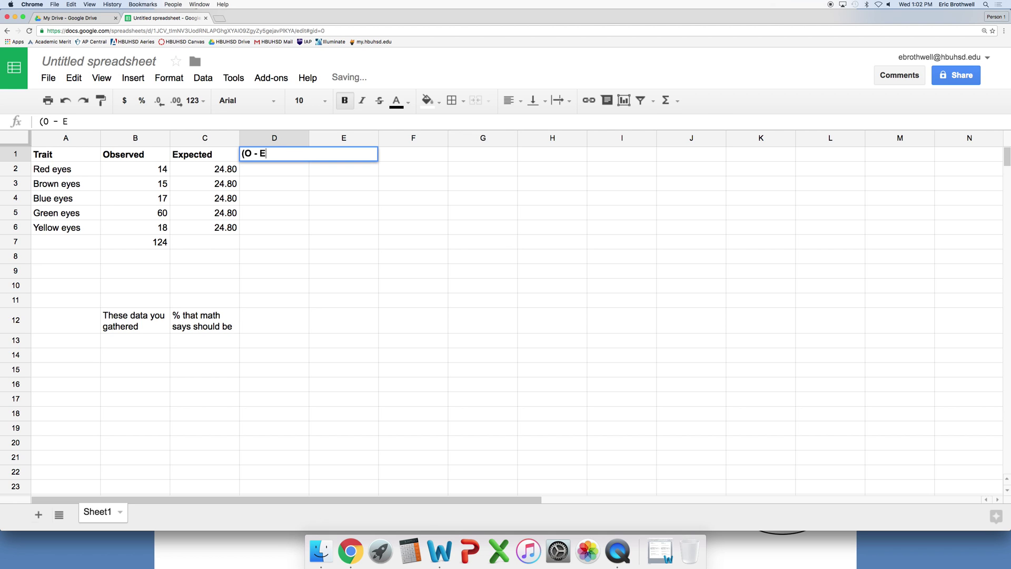
key("Tab")
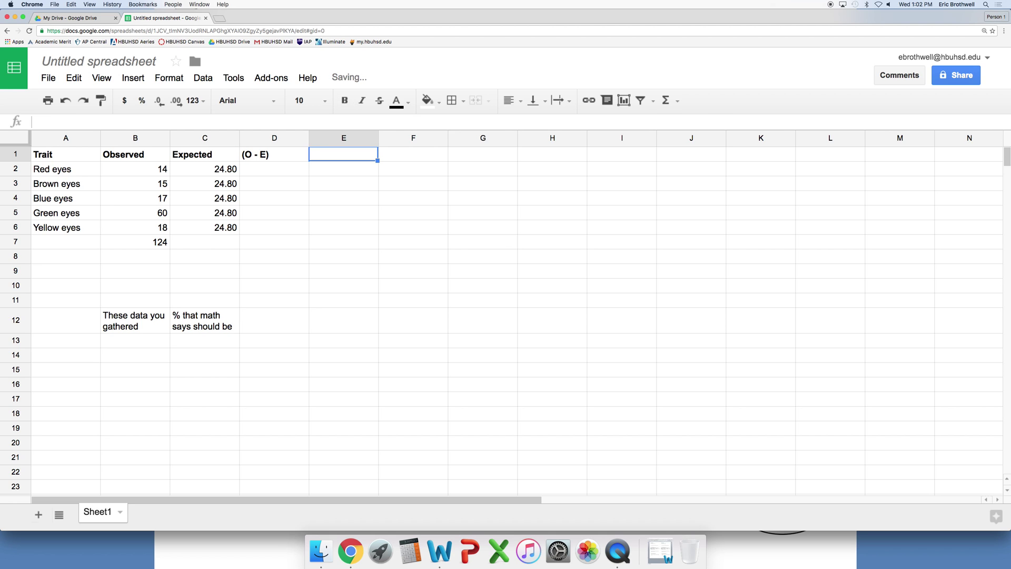
Add bold headings (O - E)2 in E1 and (O - E)2/E in F1.
key("super+b")
type("(O - E)")
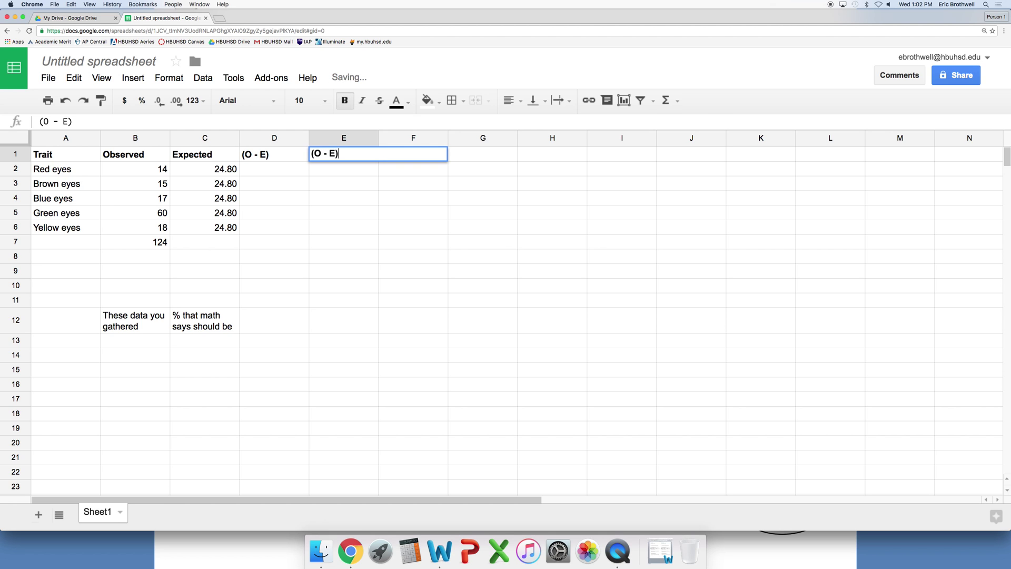
type("2")
key("Tab")
type("(")
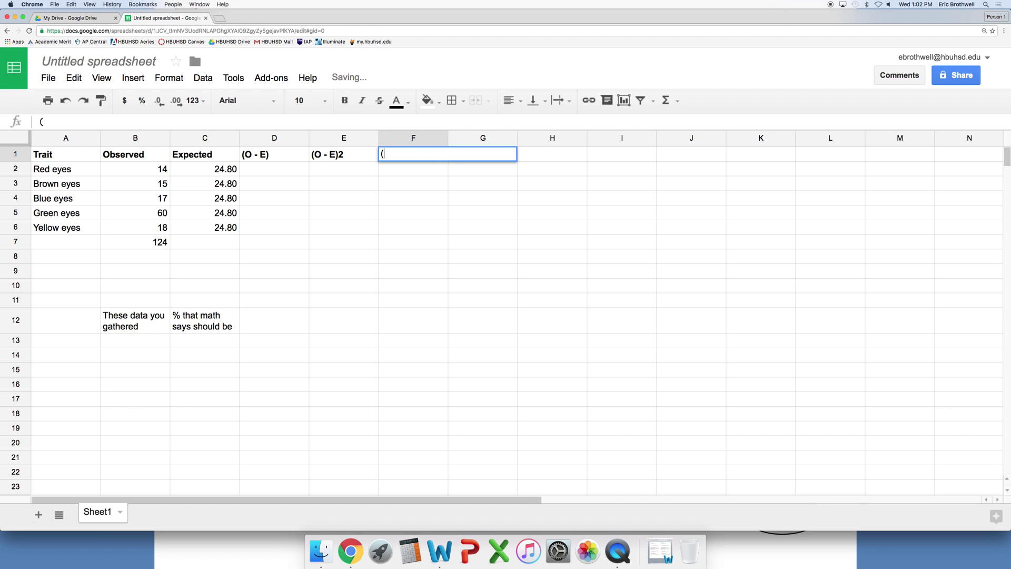
key("super+b")
type("O - E)2/E")
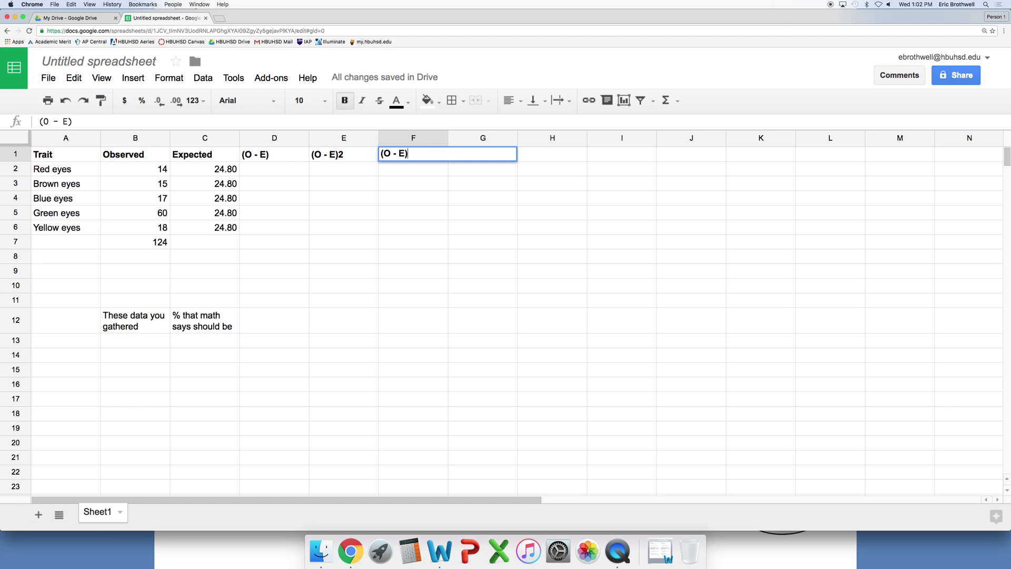
key("Return")
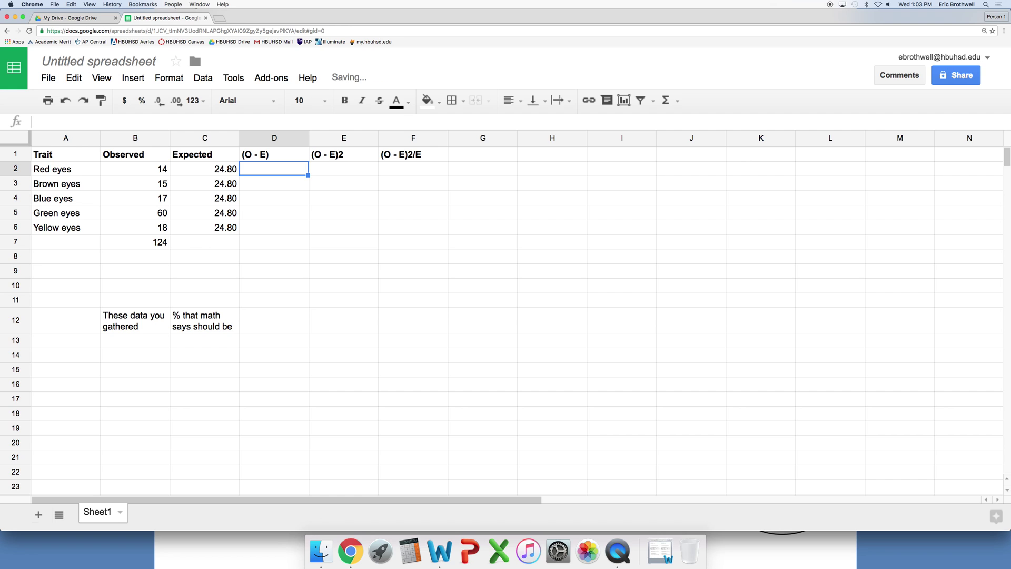
Enter =B2-C2 in D2 and fill it down to D6.
type("=")
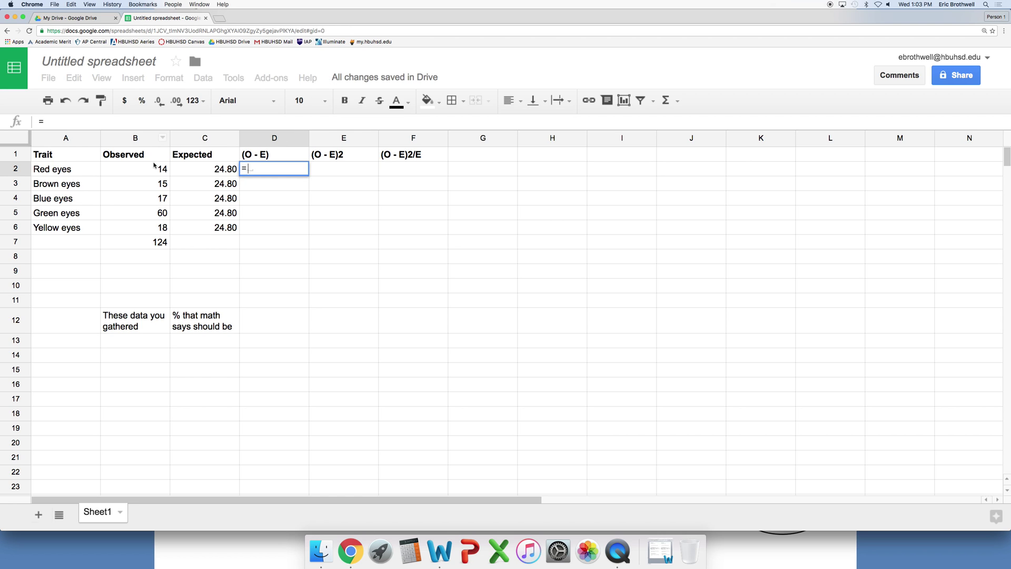
left_click(154, 167)
type("-")
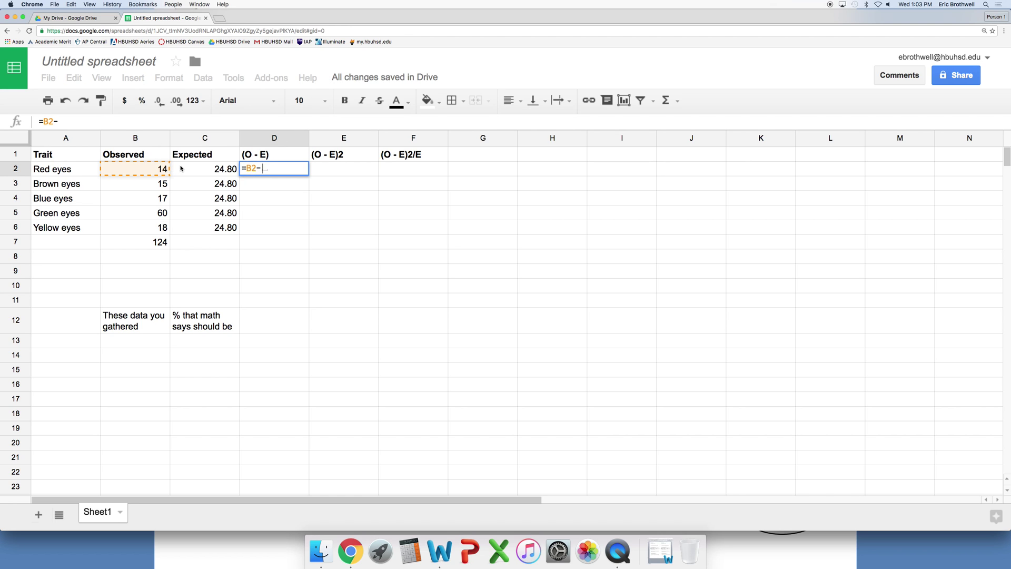
left_click(187, 169)
key("Return")
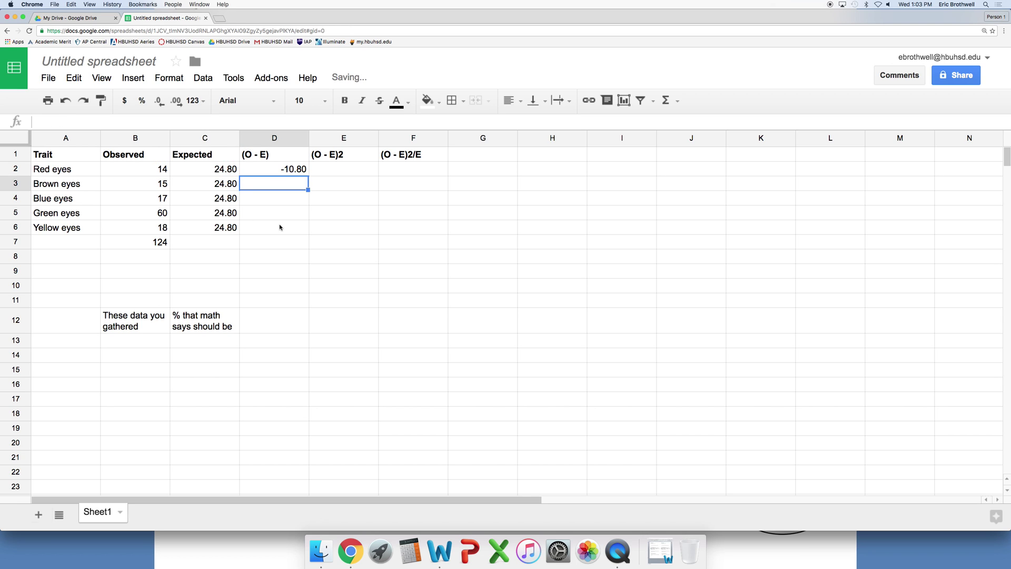
left_click(299, 174)
left_click_drag(299, 175, 308, 230)
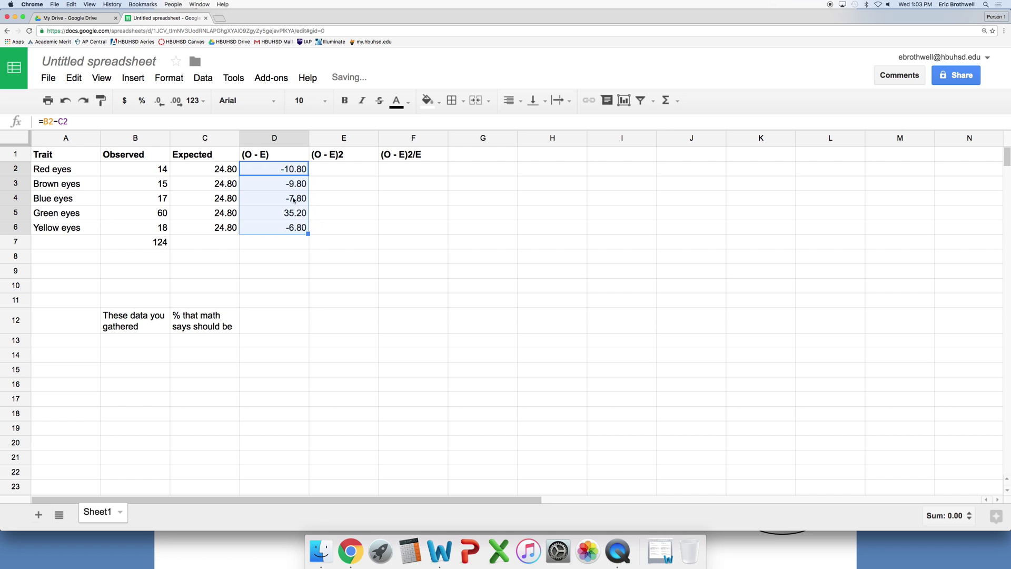
left_click(276, 169)
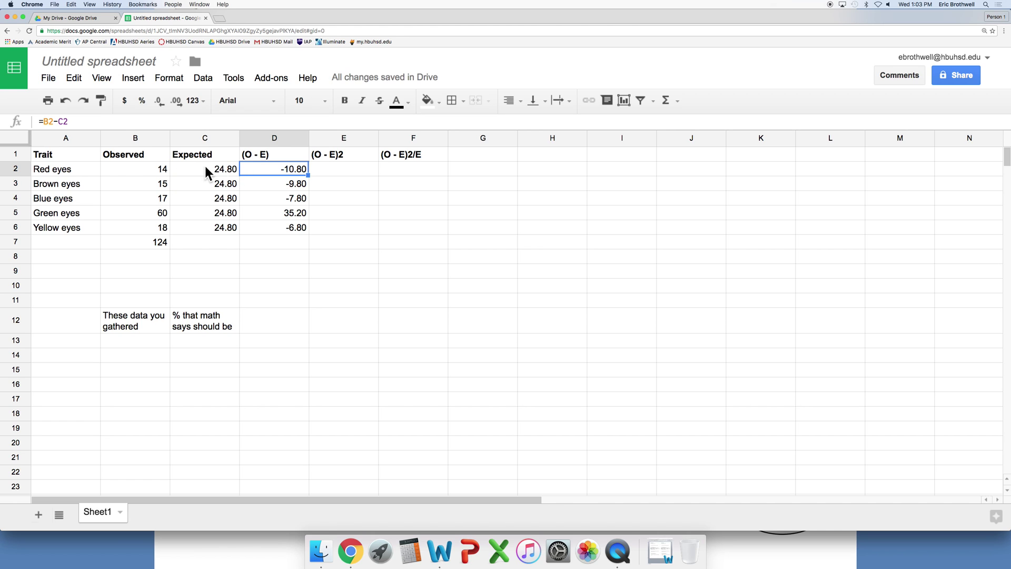
Inspect the D2–D6 difference formulas and reopen D2's formula for editing.
left_click(300, 185)
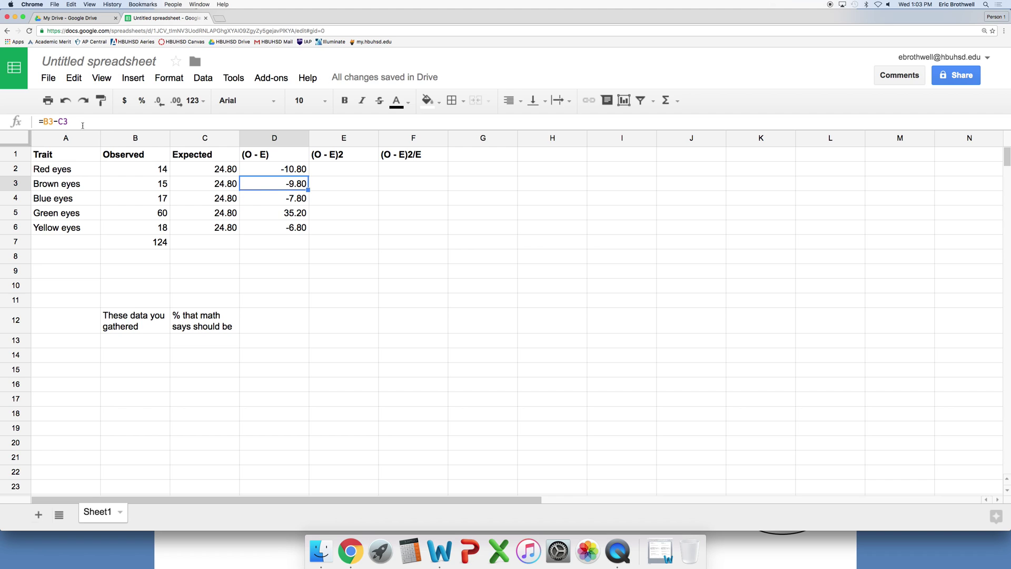
left_click(260, 200)
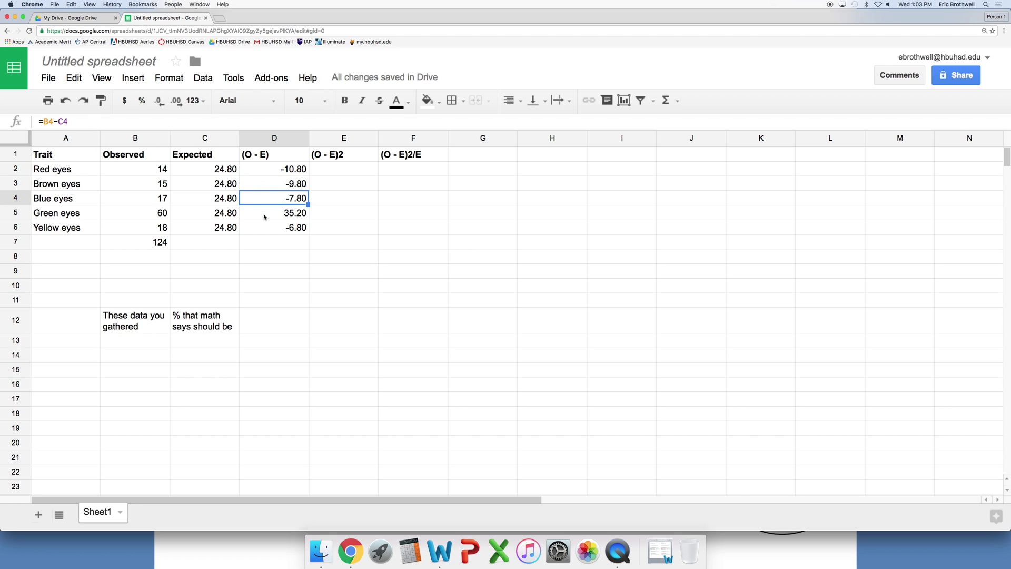
left_click(265, 217)
left_click(272, 232)
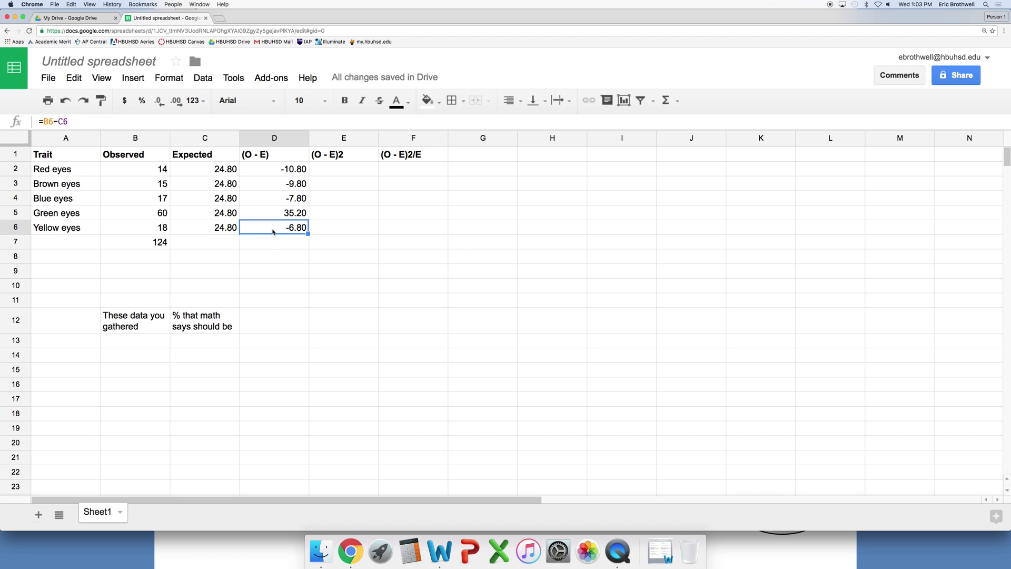
left_click(281, 167)
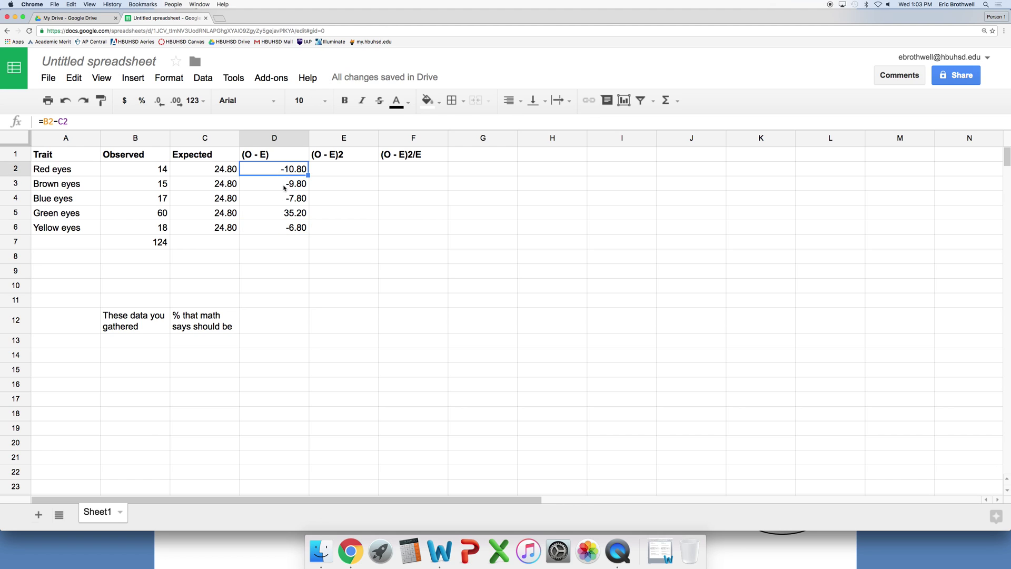
left_click(283, 185)
left_click(287, 199)
left_click(291, 213)
left_click(293, 227)
left_click_drag(162, 173, 284, 172)
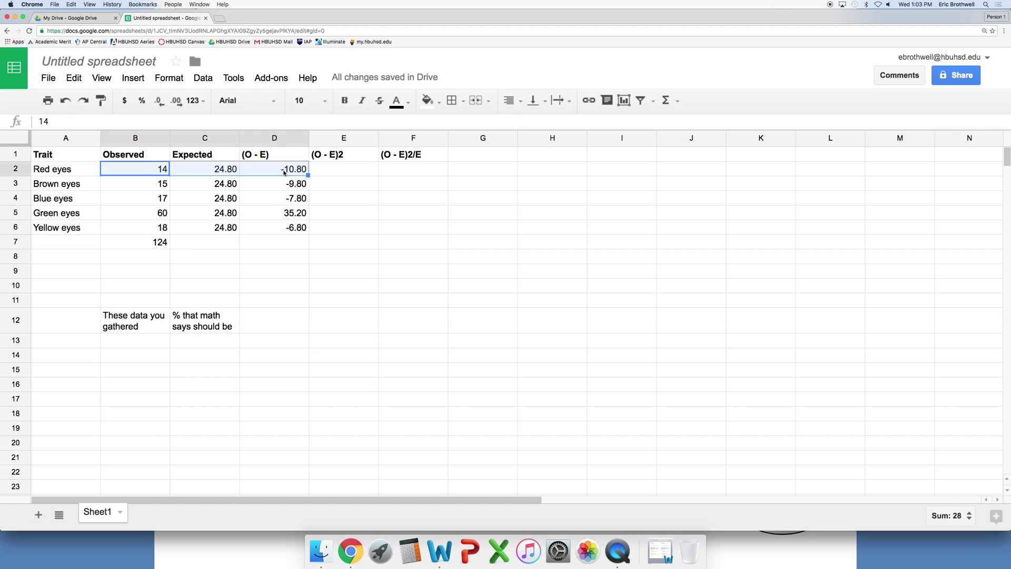
left_click(288, 188)
left_click(280, 171)
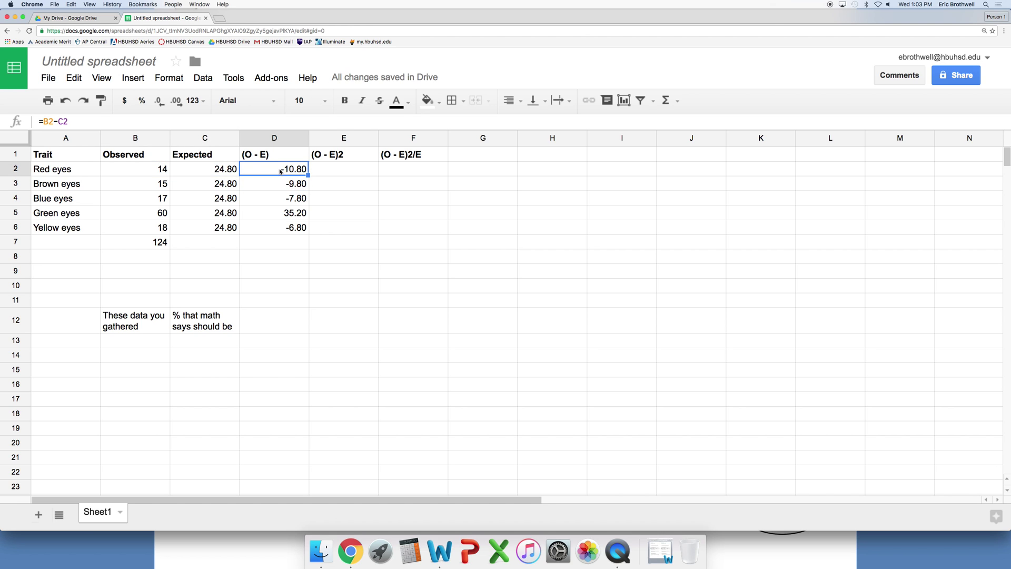
left_click(58, 122)
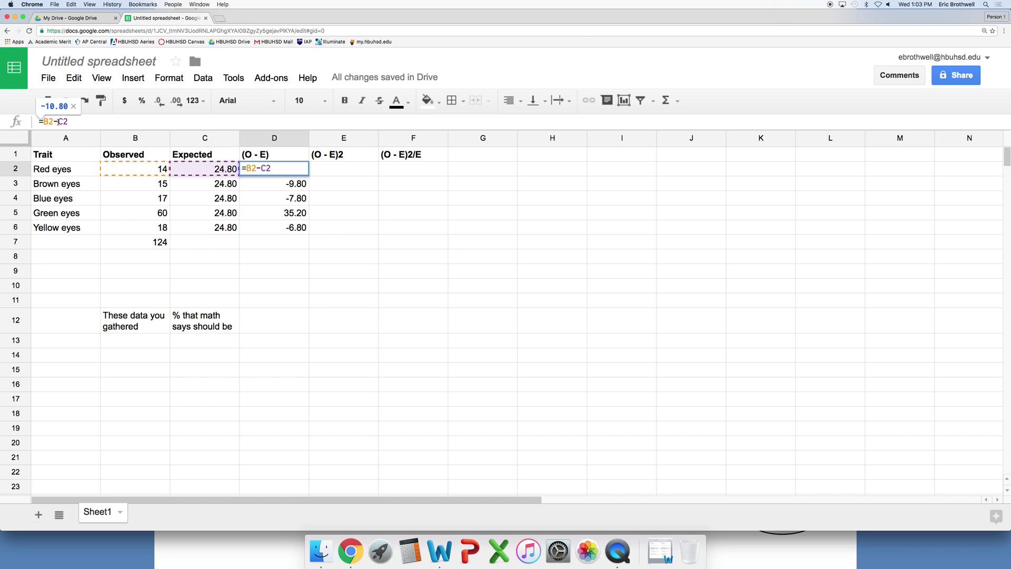
Add a $ anchor to D2's formula, copy it down to D6, and inspect the results.
type("$C$")
key("Return")
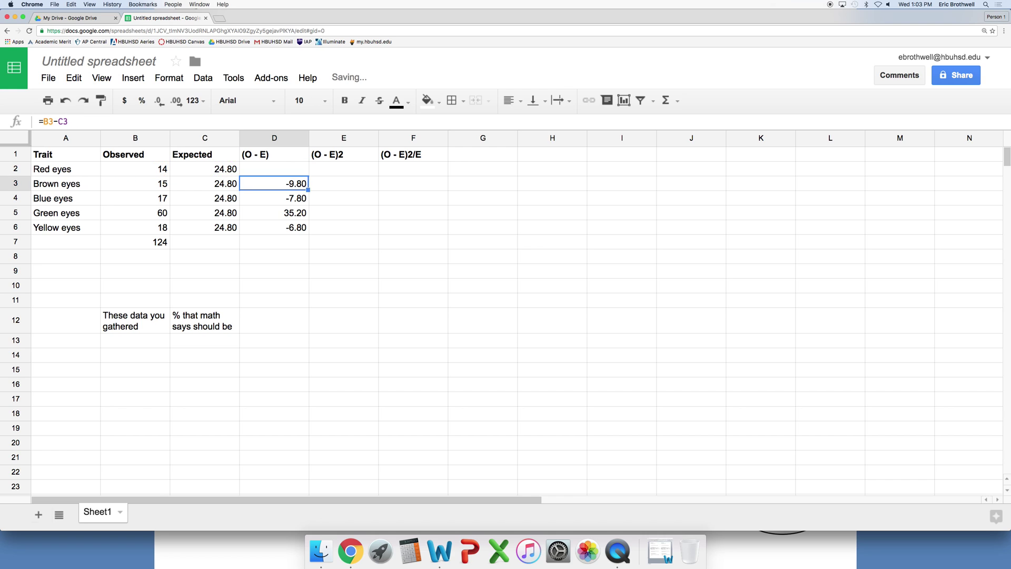
left_click(258, 171)
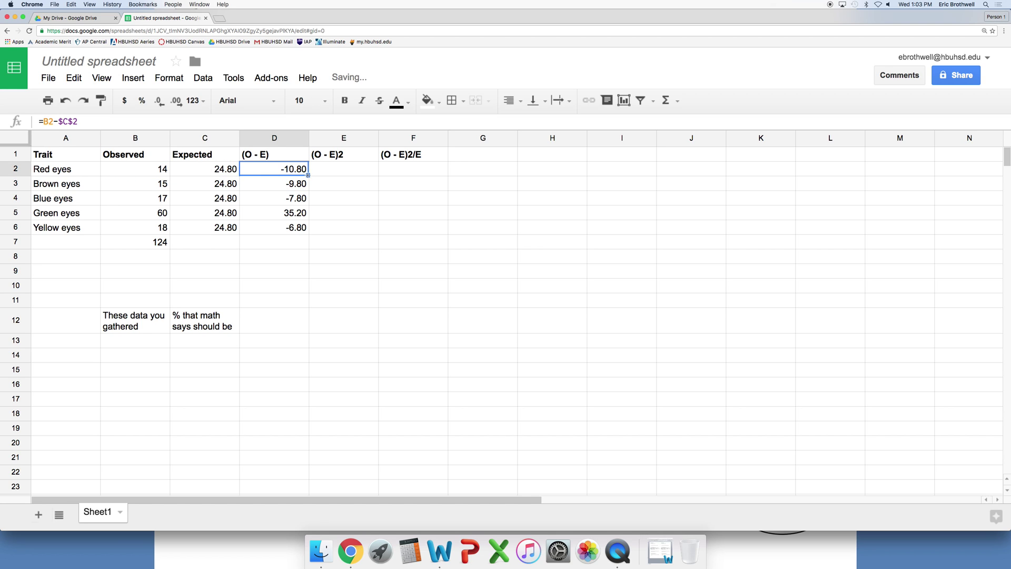
left_click_drag(308, 175, 309, 230)
left_click(338, 226)
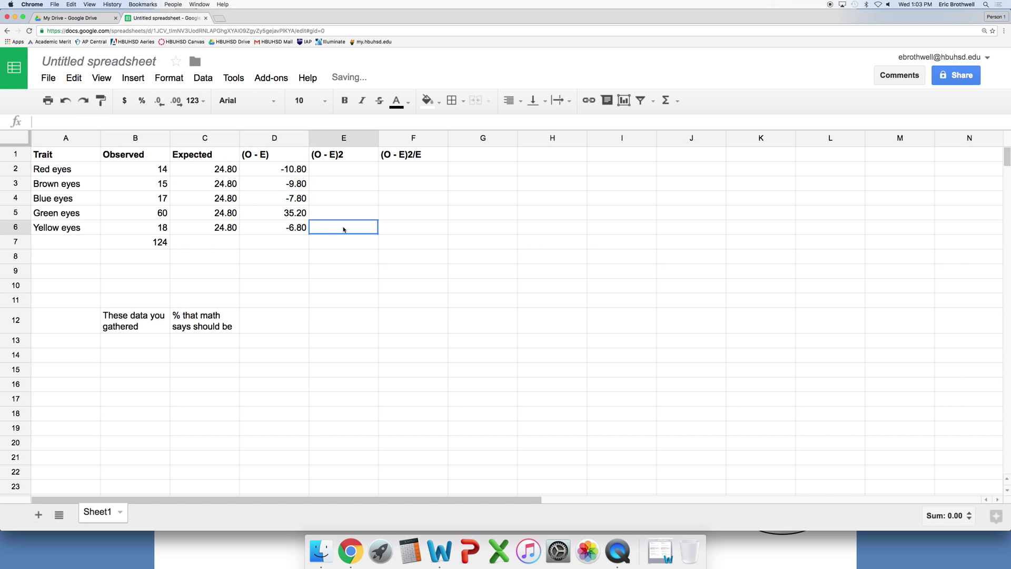
left_click(283, 174)
left_click(287, 184)
left_click(288, 201)
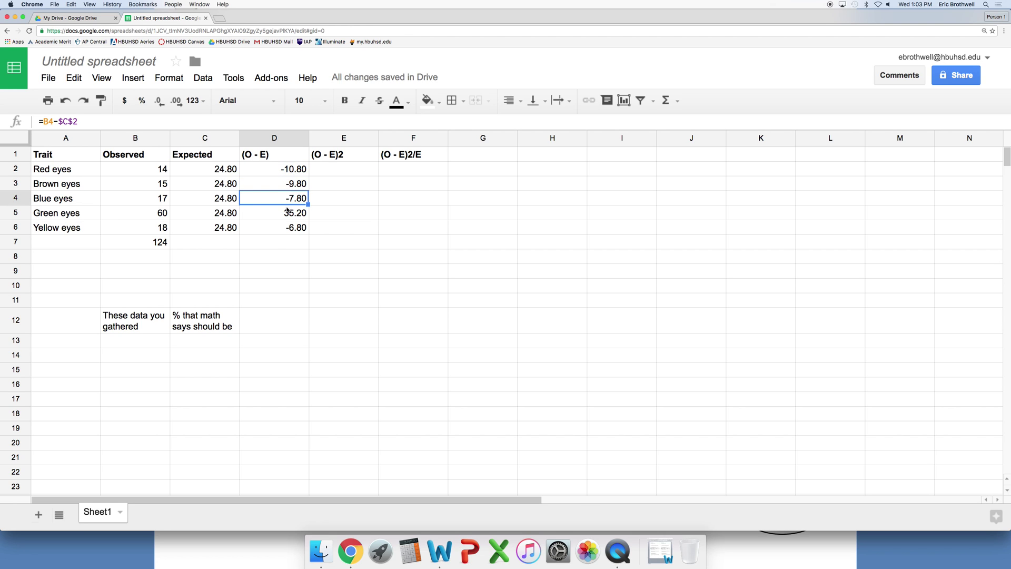
left_click(288, 212)
Remove the $ anchors from the C2 reference in D2 and refill down to D6.
left_click(266, 171)
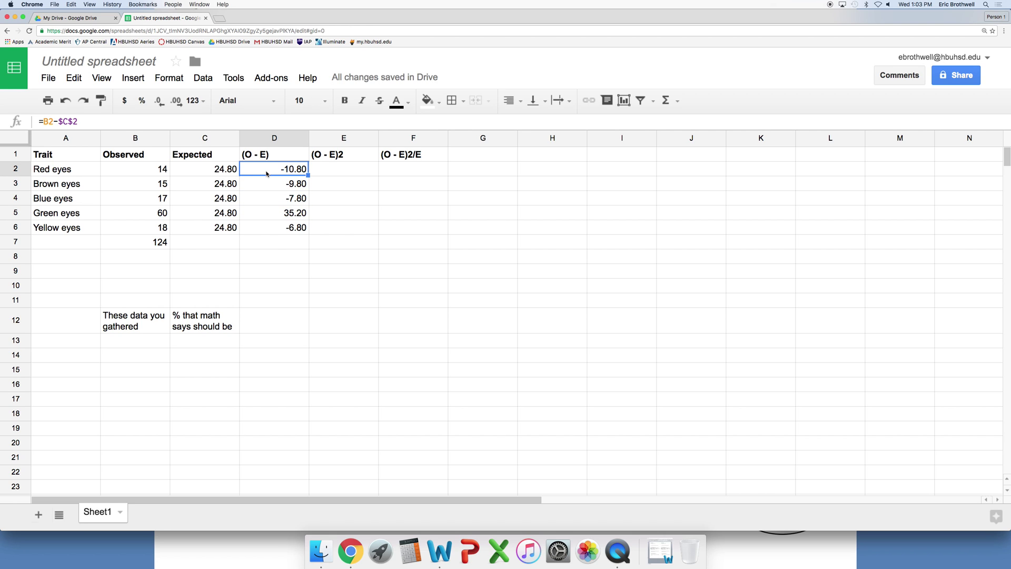
left_click(68, 123)
key("BackSpace")
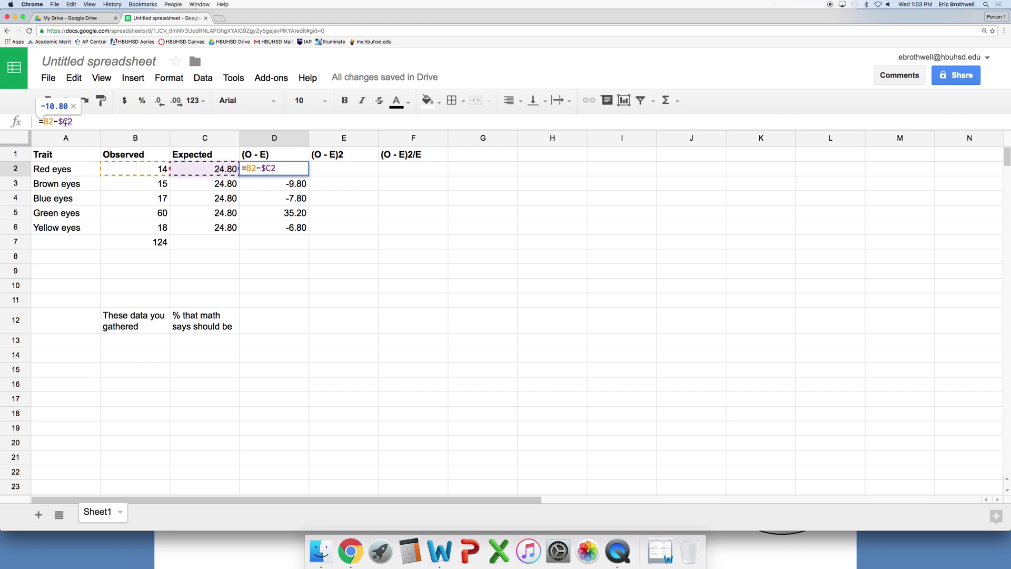
key("Left")
key("BackSpace")
key("Left")
key("Left")
key("Left")
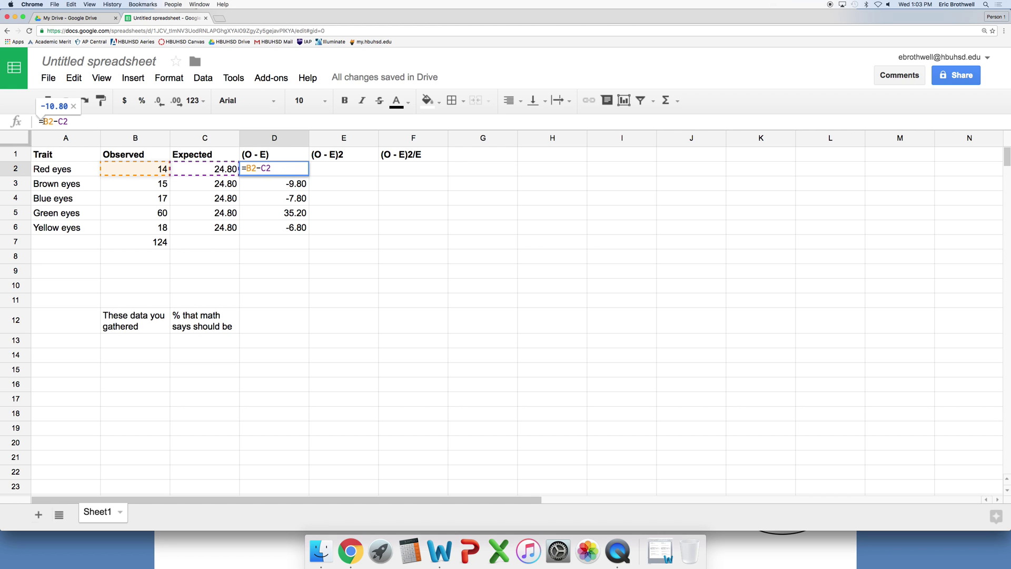
key("Return")
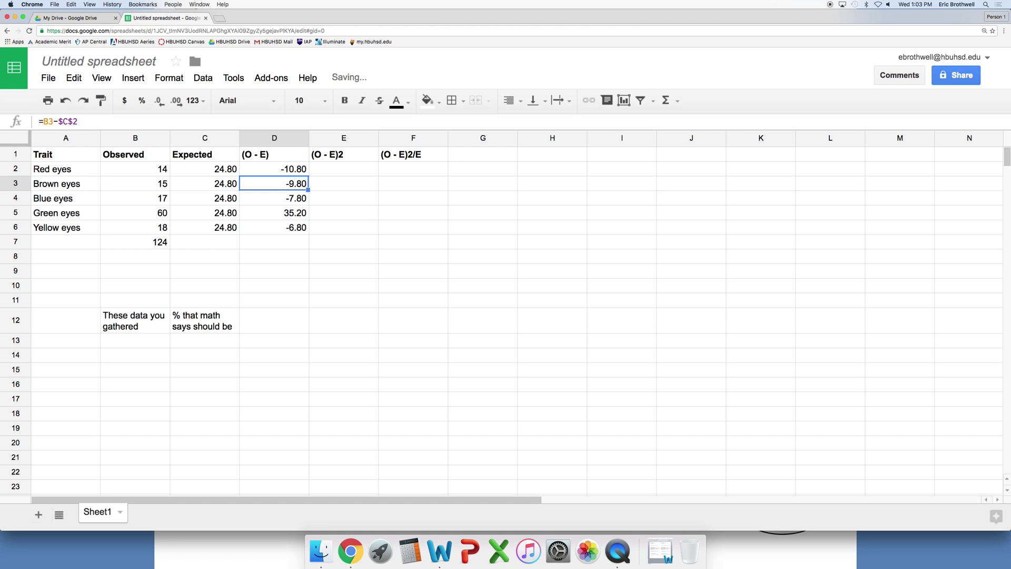
left_click(275, 167)
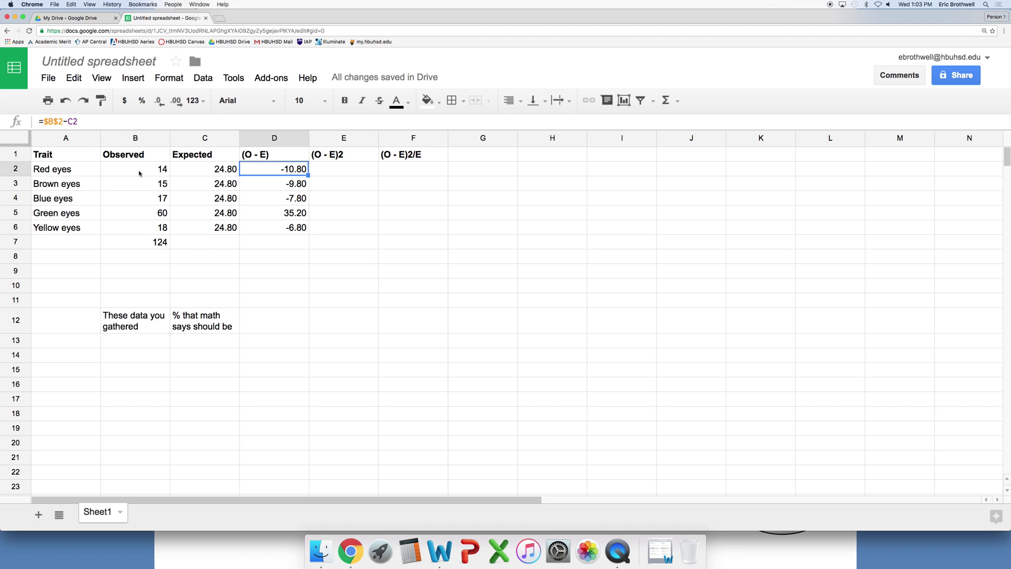
left_click_drag(309, 175, 309, 234)
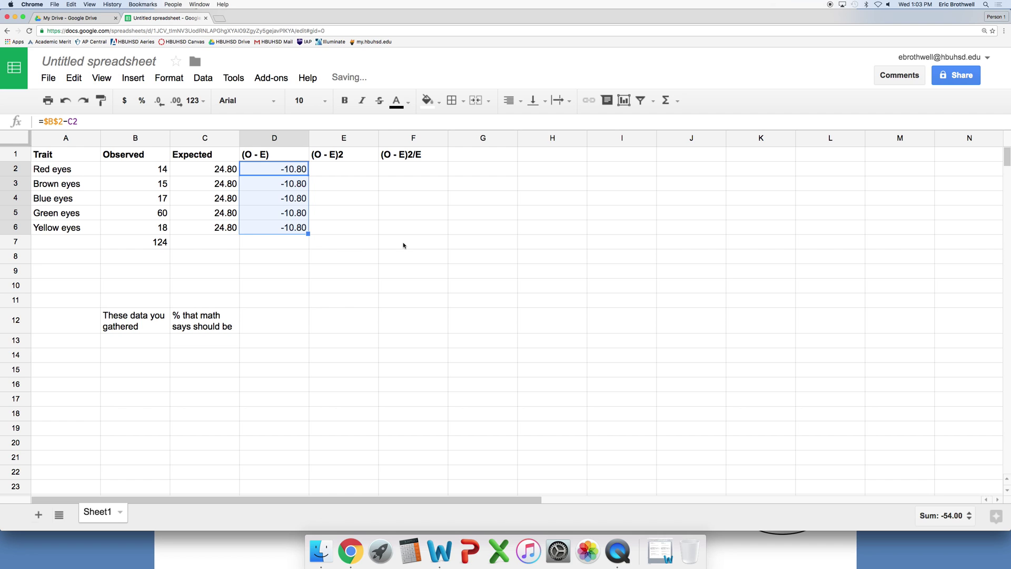
left_click(264, 168)
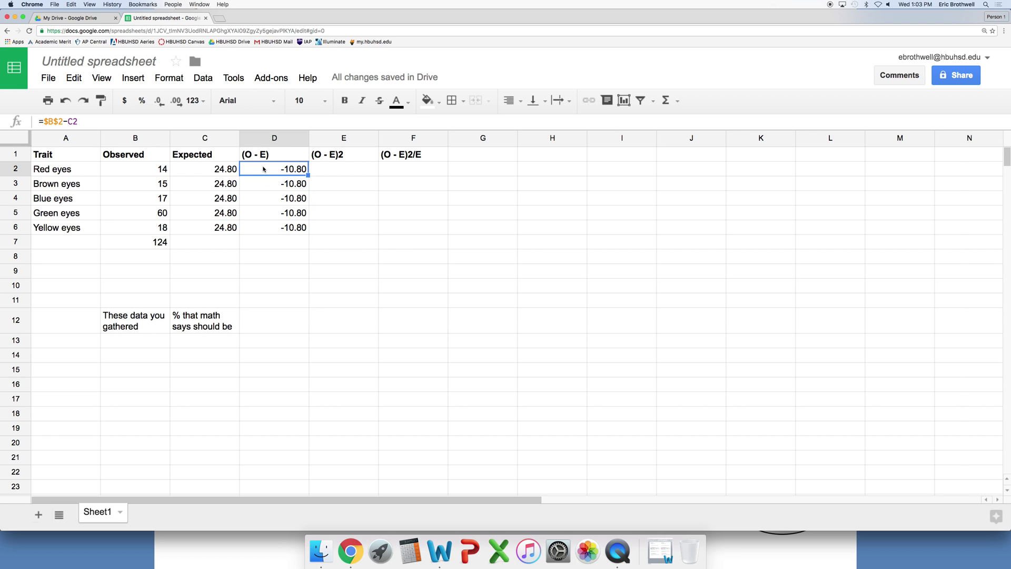
Make D2 a fully relative =B2-C2 and fill it down to D6.
left_click(49, 122)
key("BackSpace")
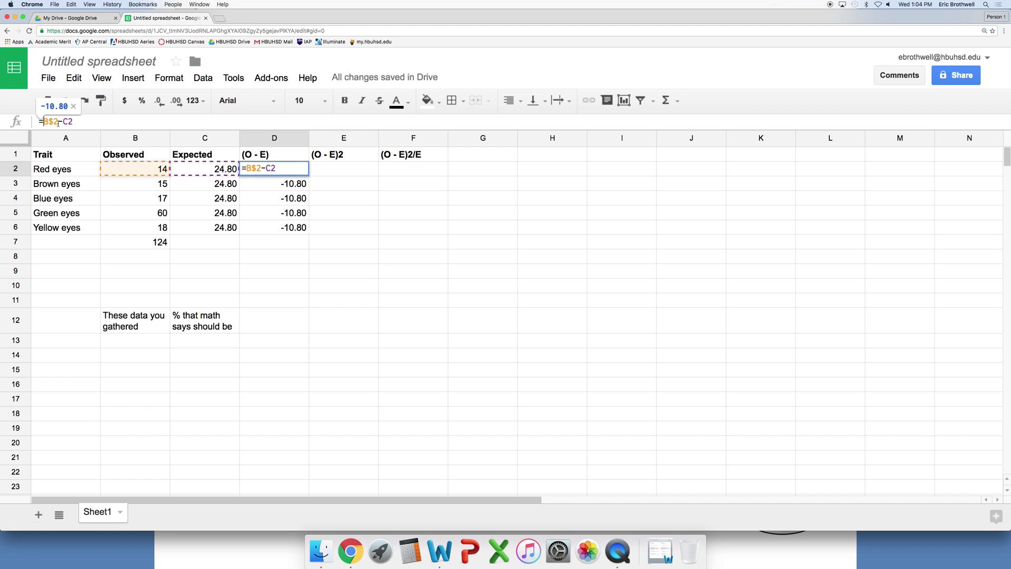
left_click(55, 121)
key("BackSpace")
key("Return")
left_click(274, 169)
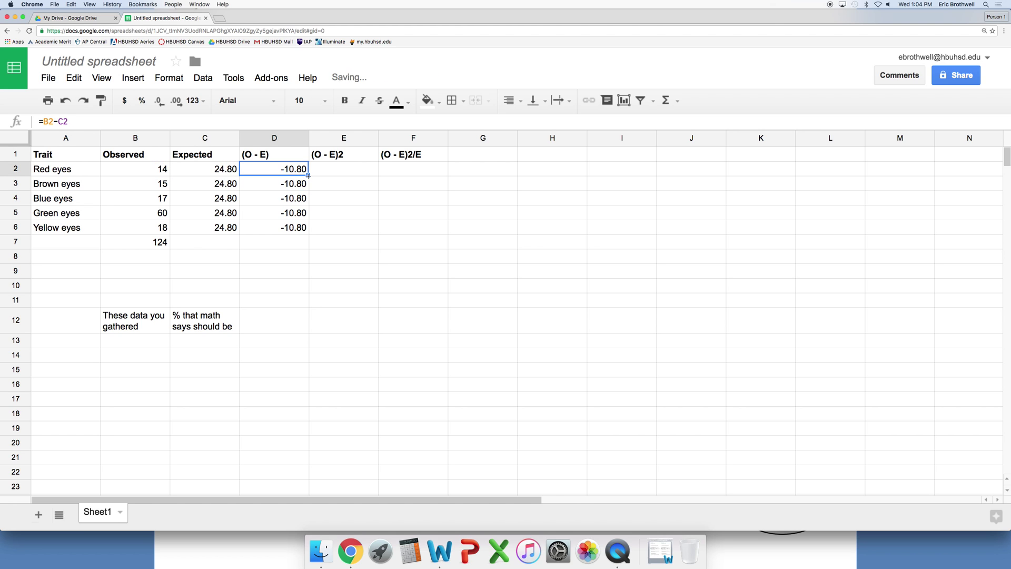
left_click_drag(304, 238, 303, 230)
Enter =D2^2 in E2 and fill it down to E6 (116.64 through 46.24).
left_click(343, 228)
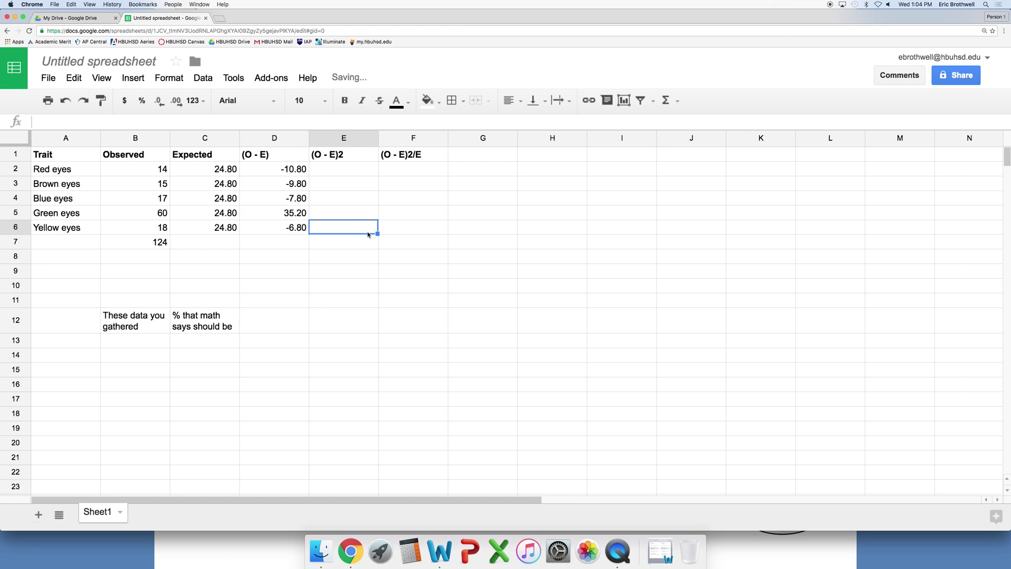
left_click(330, 167)
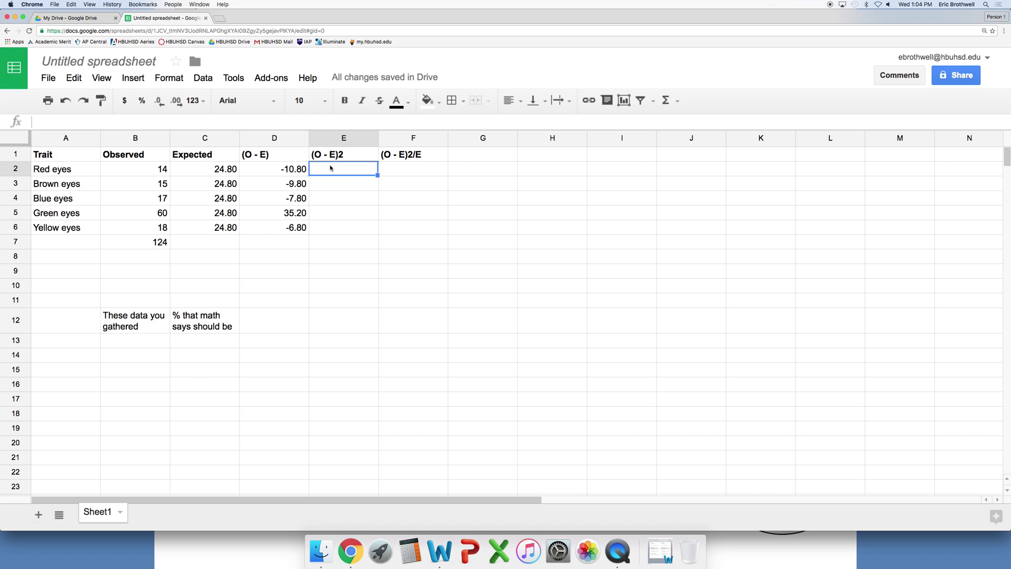
type("=")
key("Left")
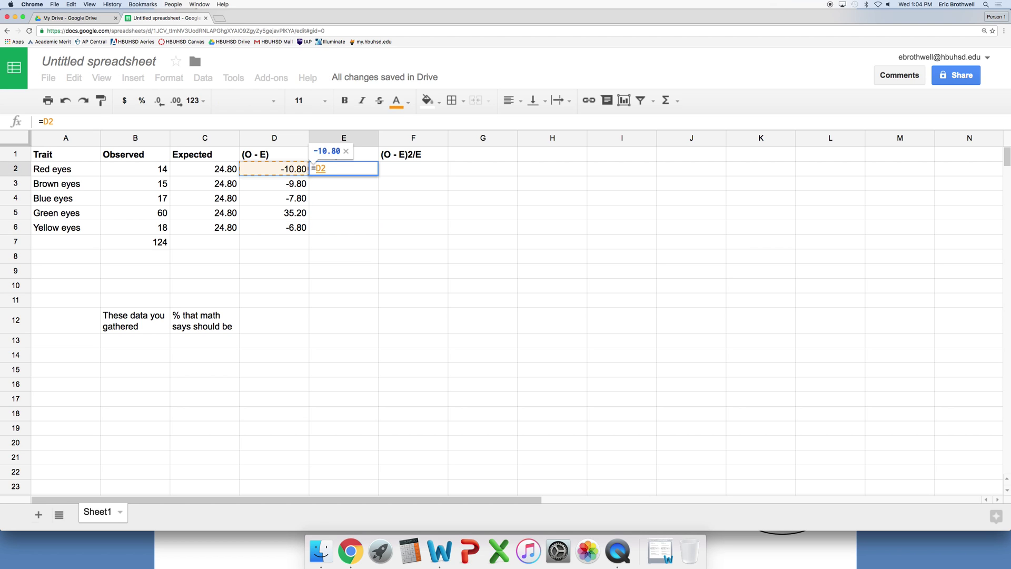
type("^2")
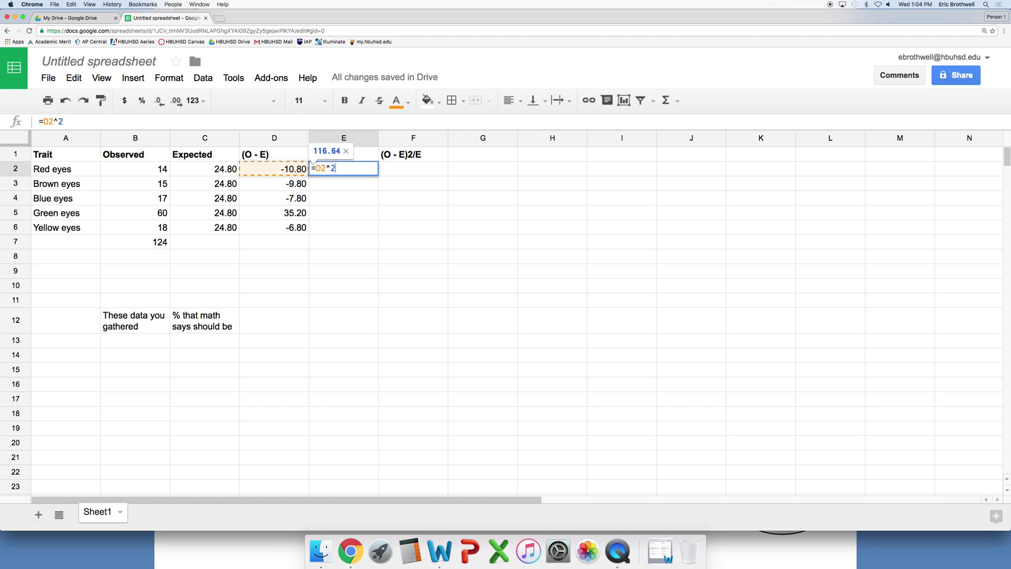
key("Return")
left_click(375, 173)
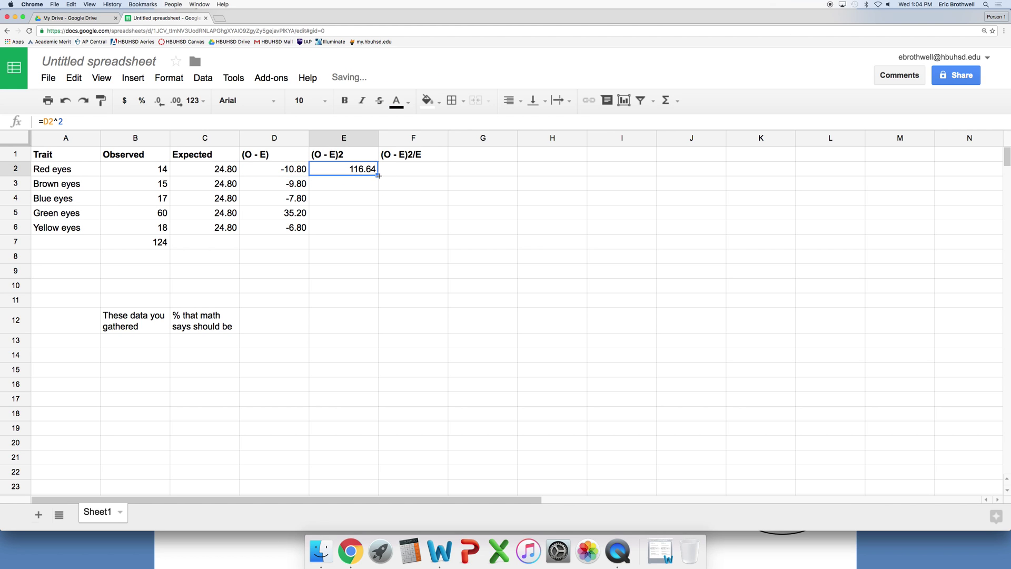
left_click_drag(377, 183, 377, 230)
left_click(425, 215)
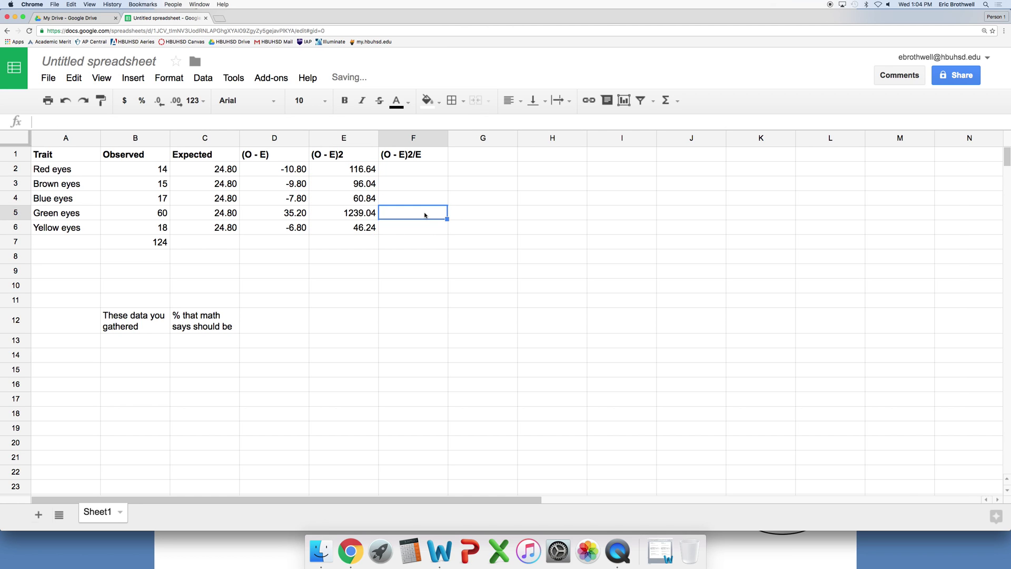
Enter =E2/C2 in F2 and fill it down to F6.
left_click(414, 172)
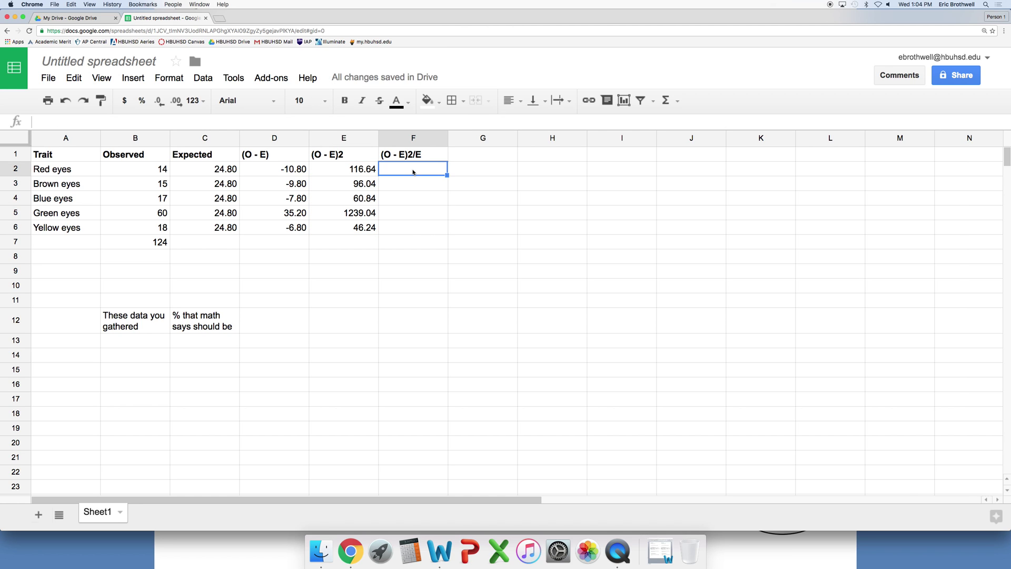
type("=")
key("Left")
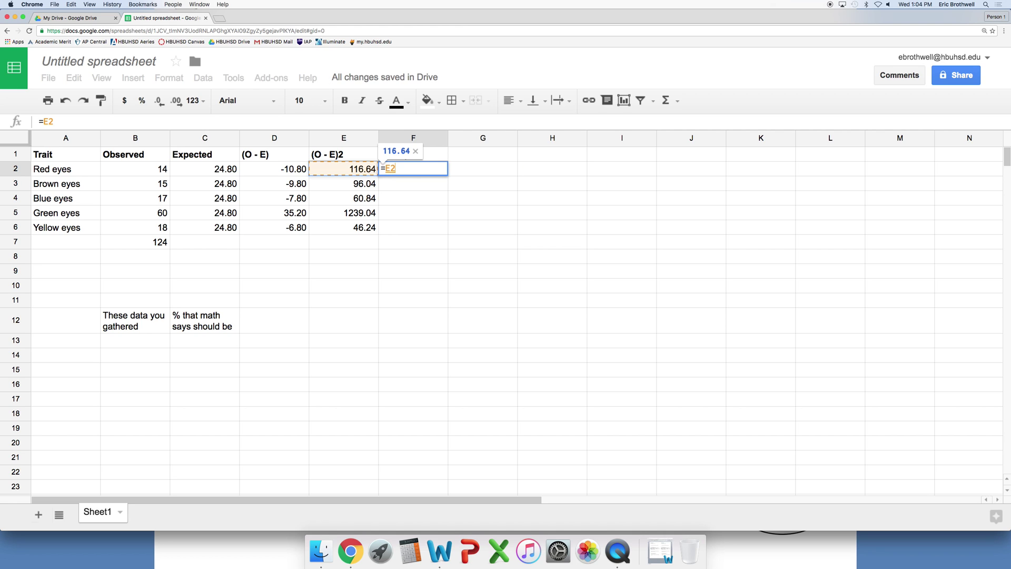
type("/")
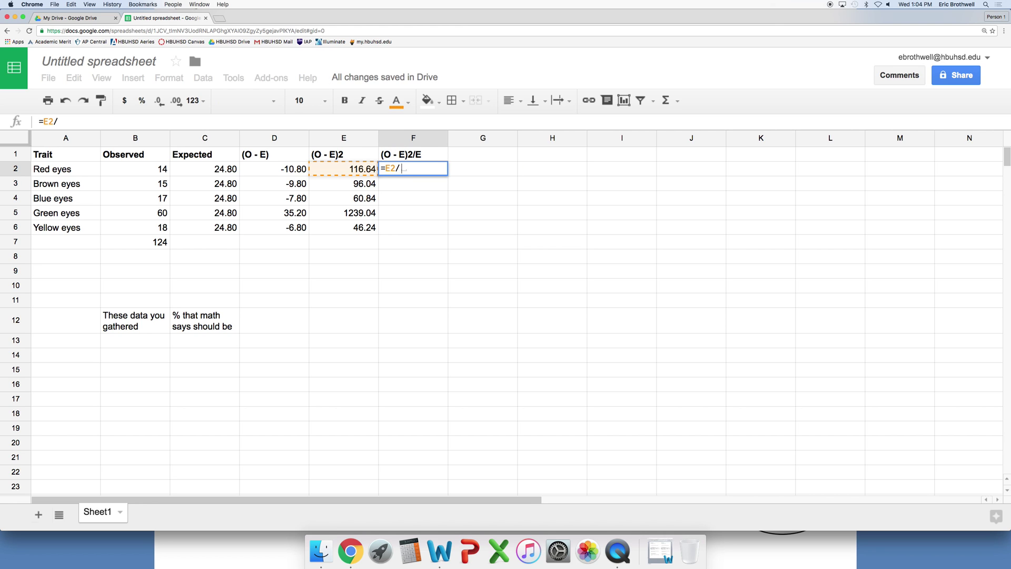
left_click(232, 169)
key("Return")
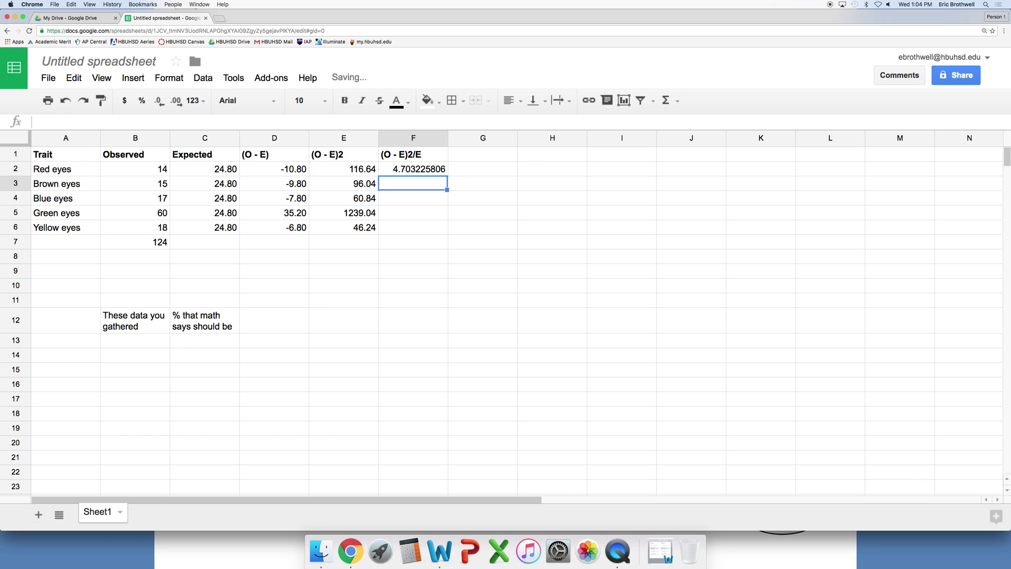
left_click(424, 168)
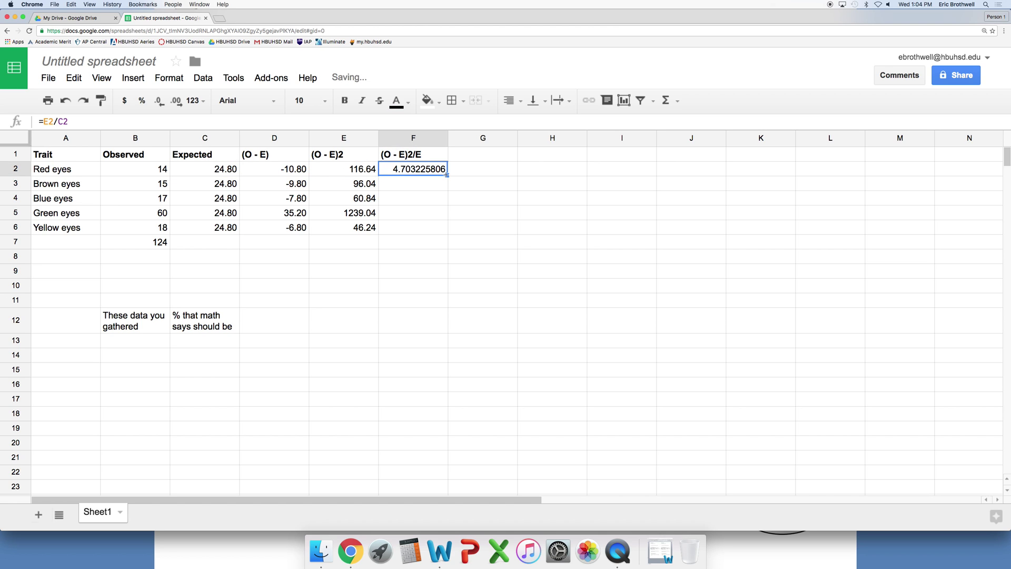
left_click_drag(447, 176, 442, 228)
left_click(474, 244)
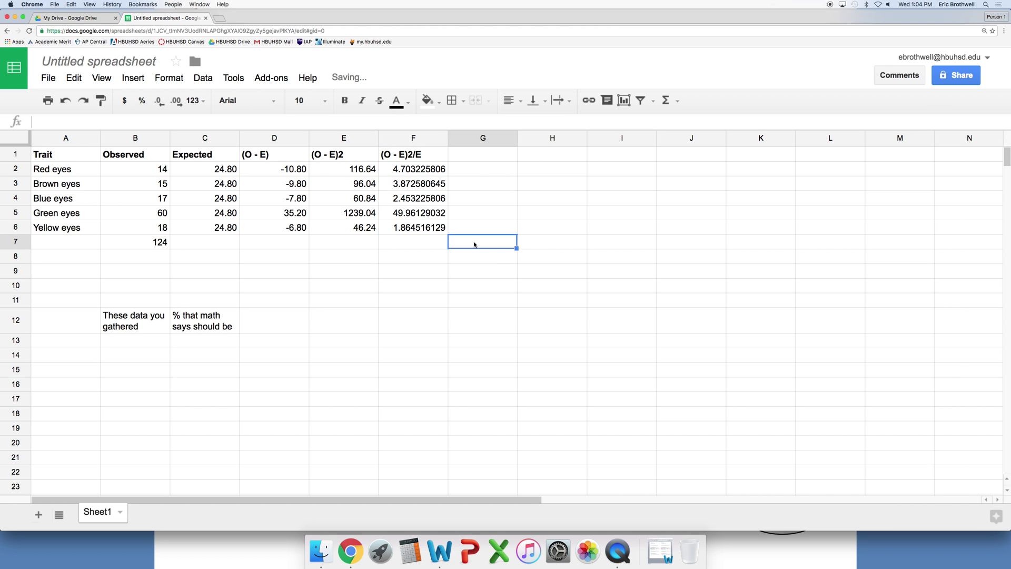
Enter =sum(F2:F6) in F7 and make the 62.85483871 total bold.
left_click(400, 243)
type("=sum(")
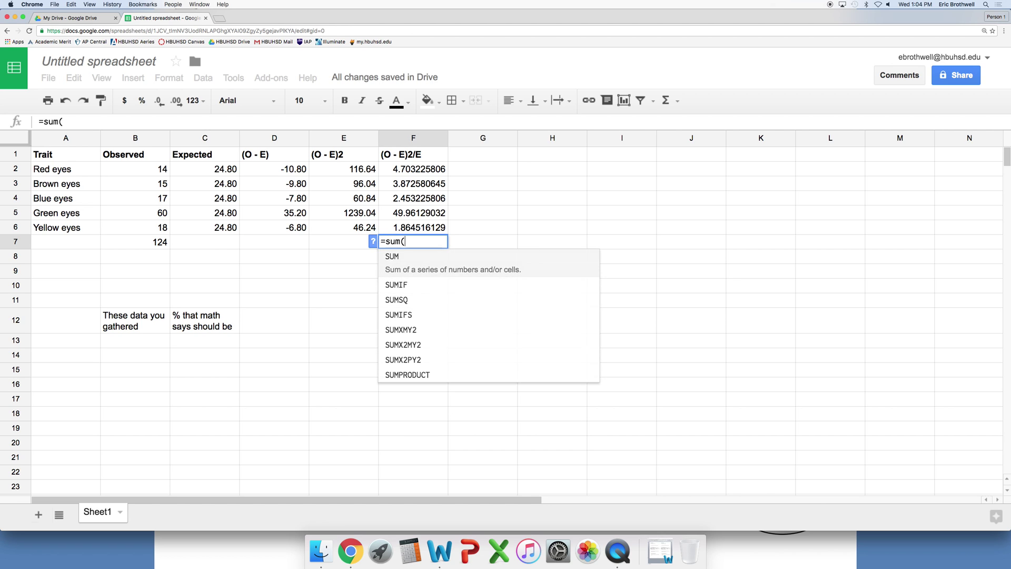
left_click(400, 171)
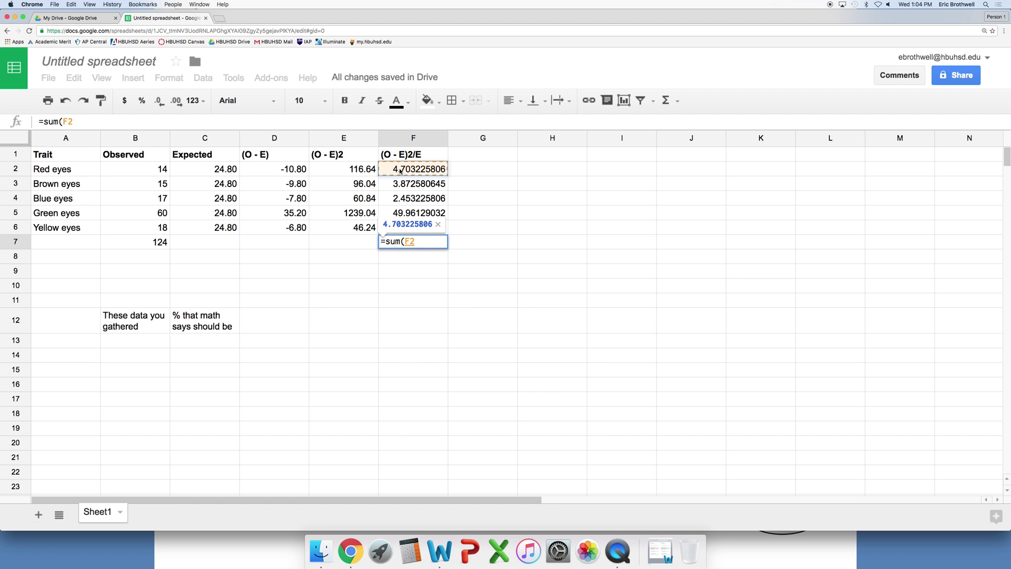
type(":")
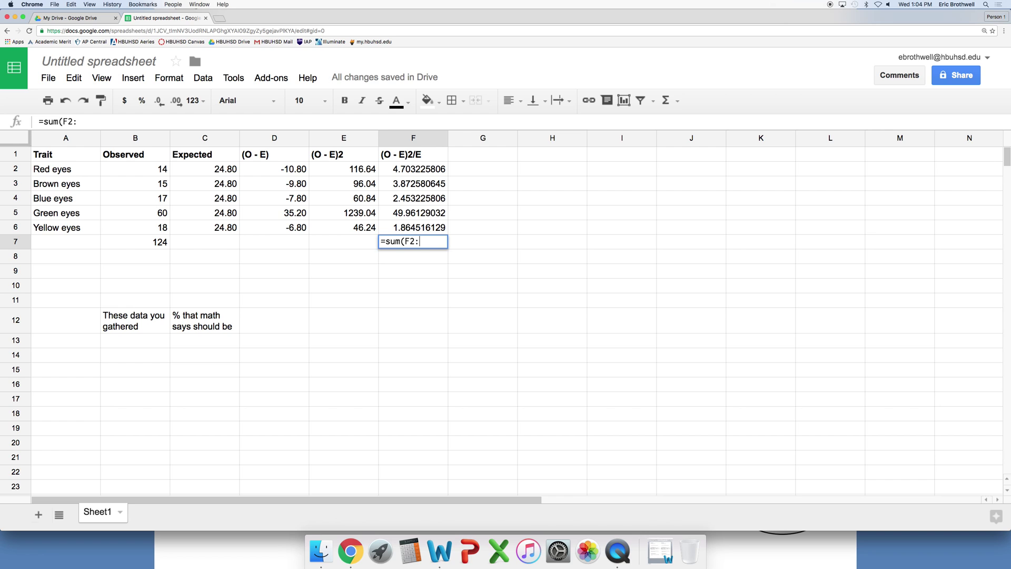
type("F6)")
key("Return")
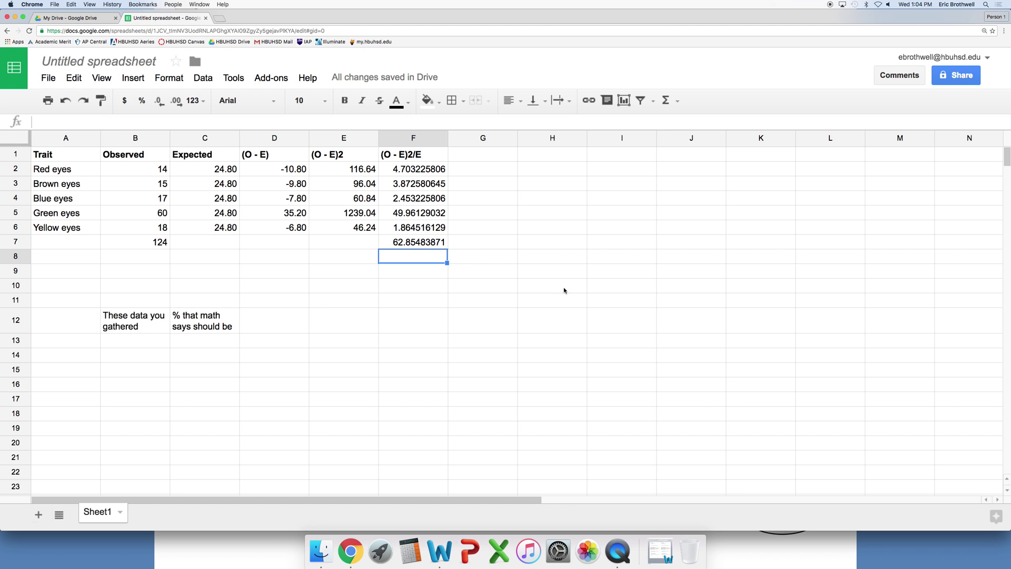
left_click(418, 246)
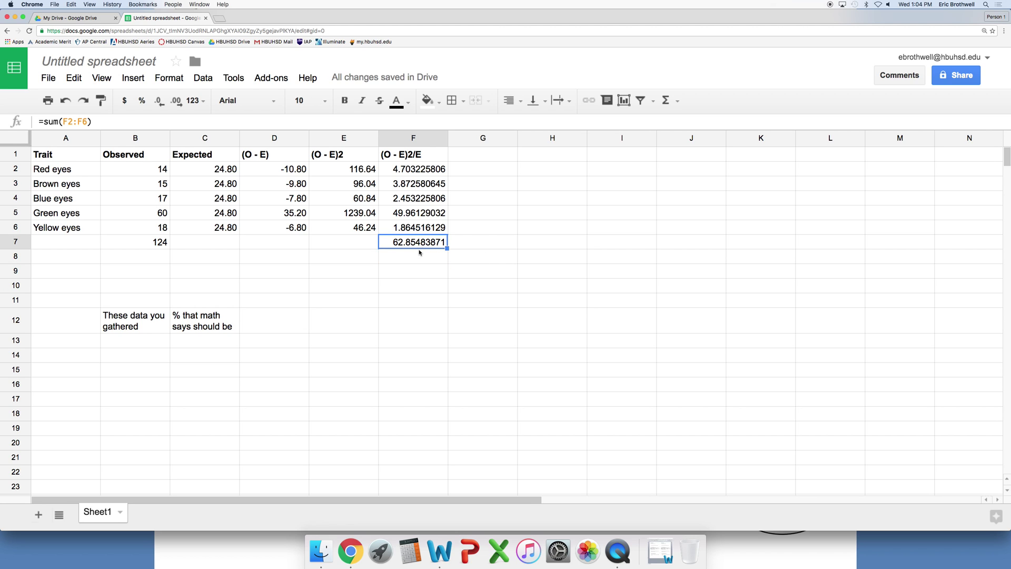
key("super+b")
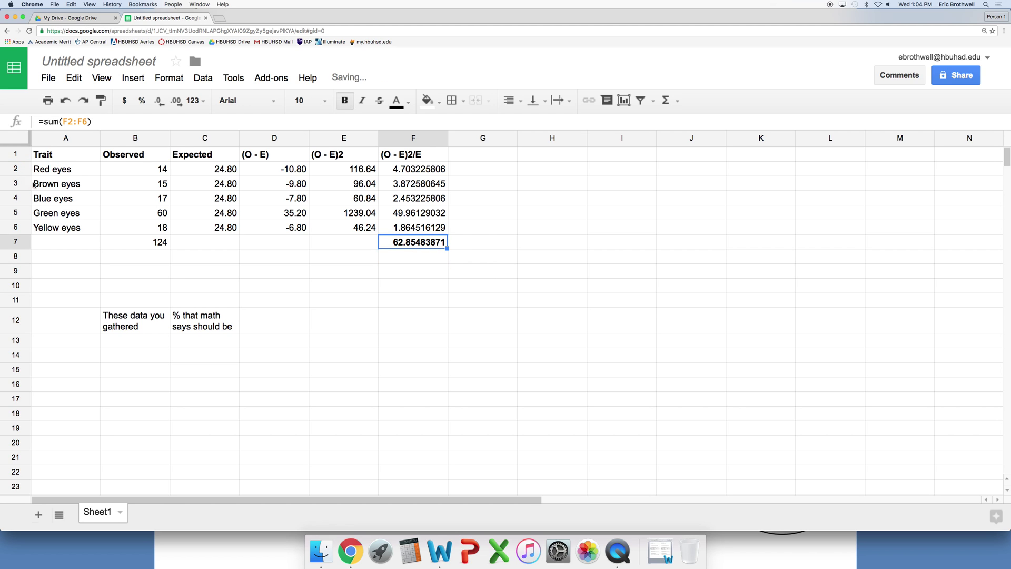
Change Green eyes' count in B5 to 16, compare with 60, then settle on 16.
left_click(321, 269)
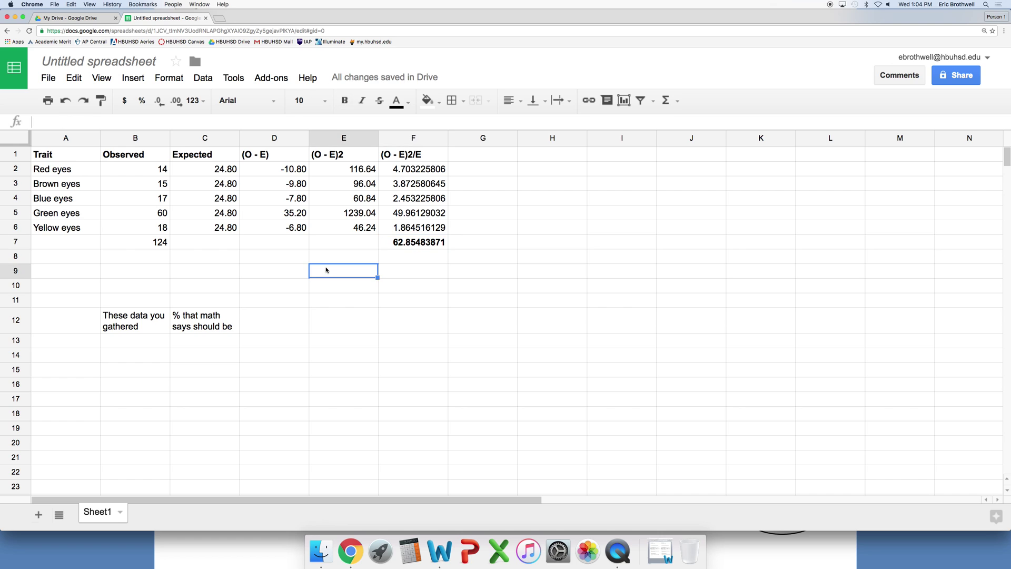
left_click(143, 213)
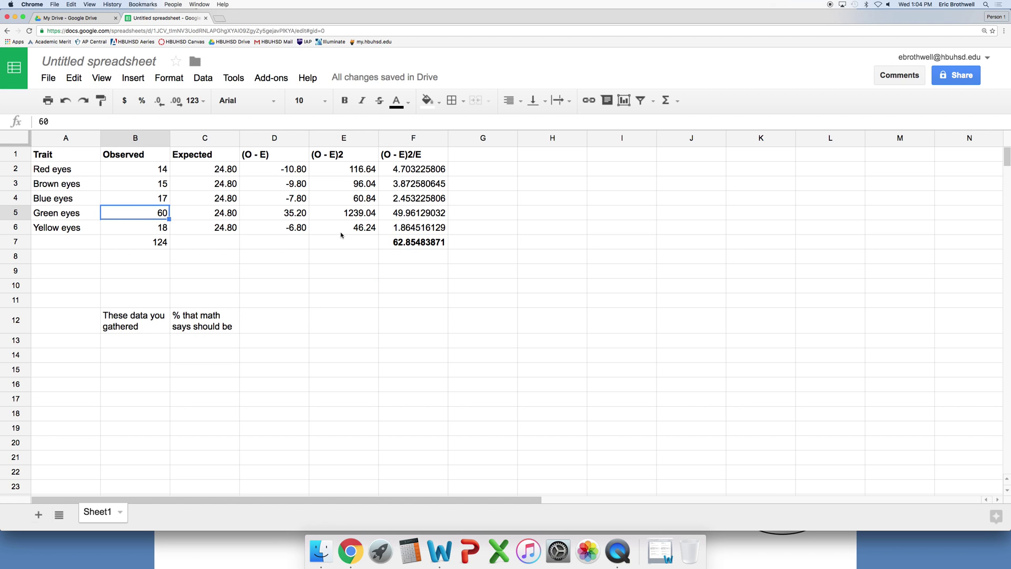
type("16")
key("Return")
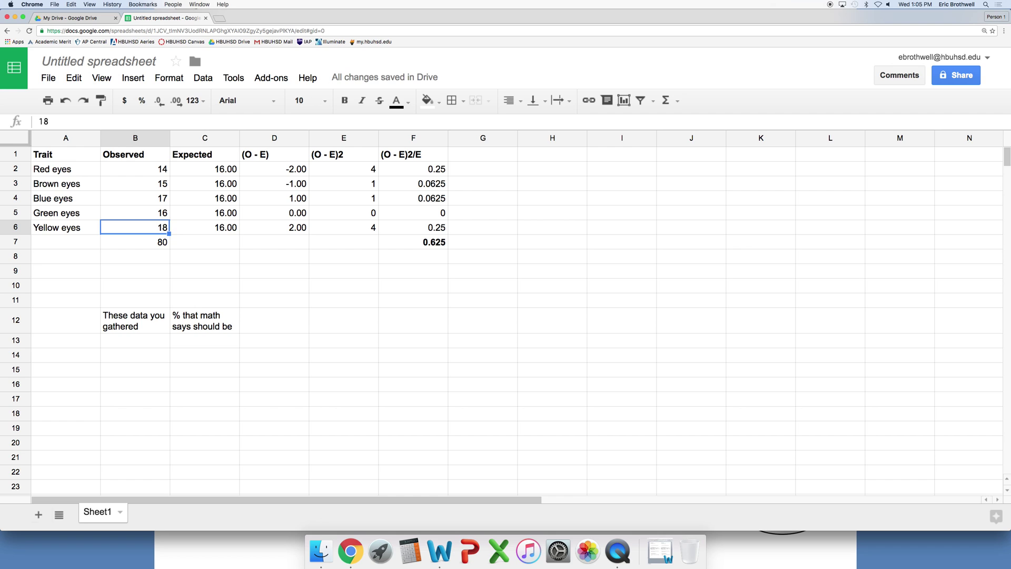
key("Up")
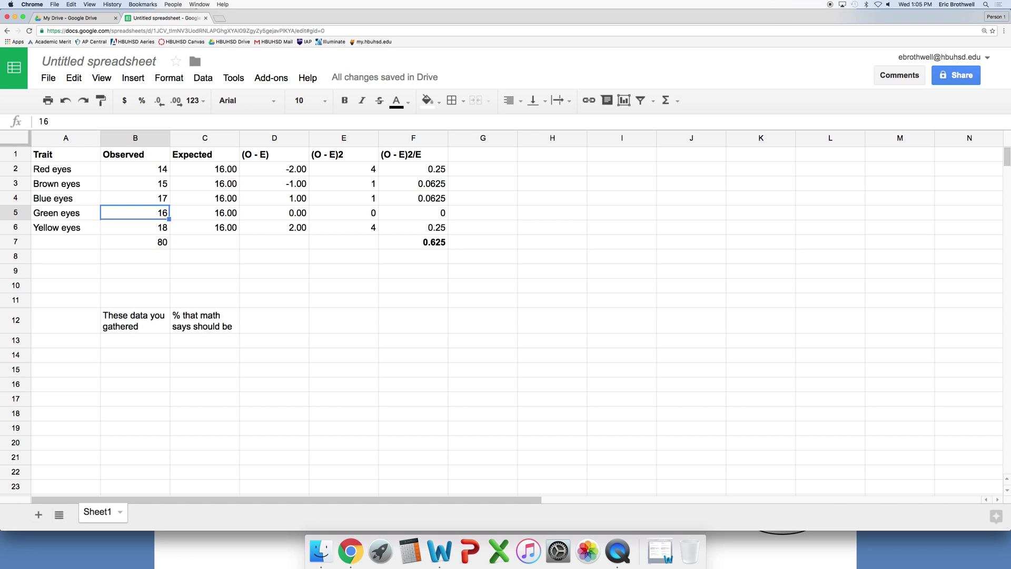
type("60")
key("Return")
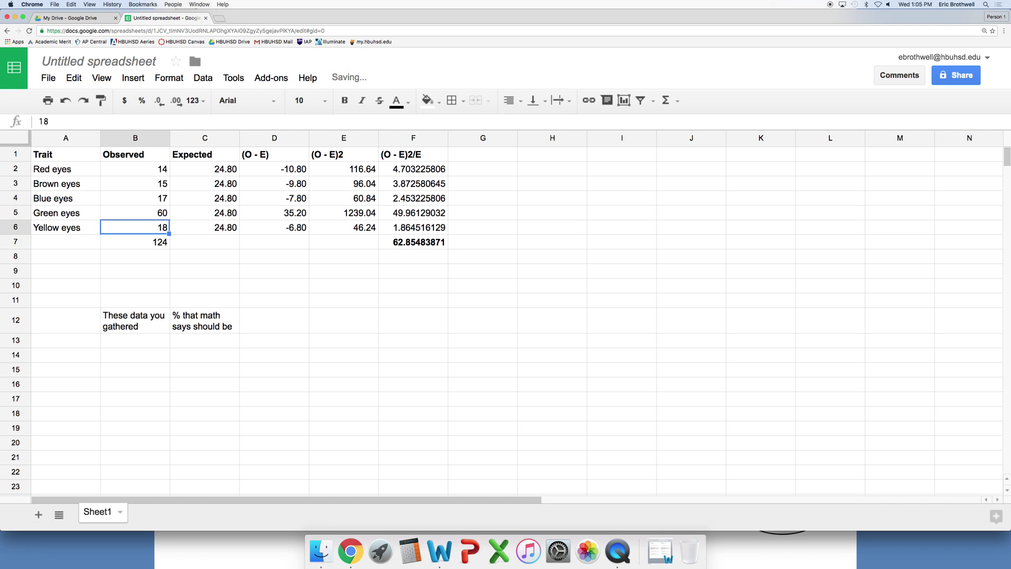
key("Up")
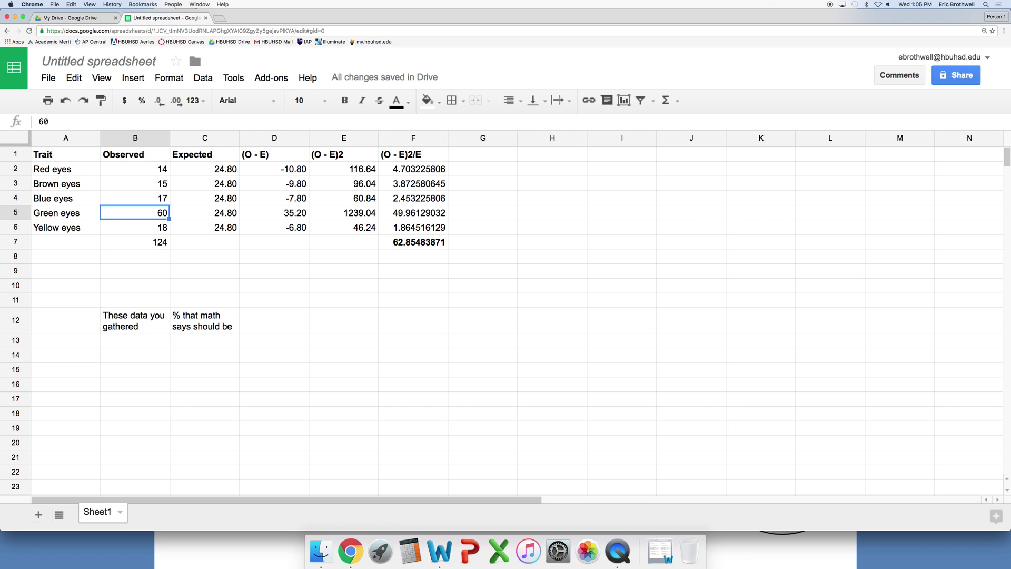
type("16")
key("Return")
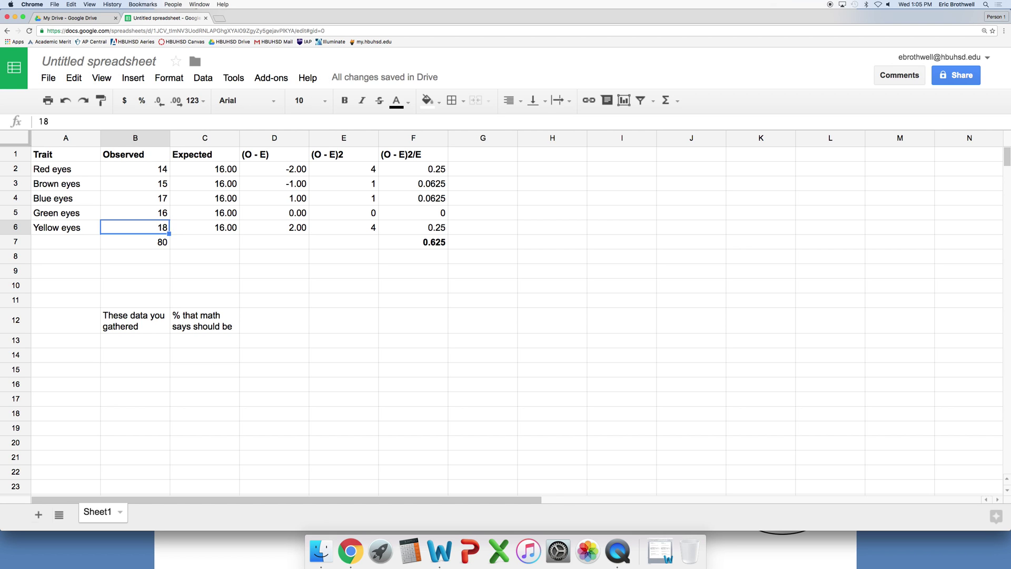
key("Up")
key("Up")
key("Up")
key("Up")
key("Up")
key("Left")
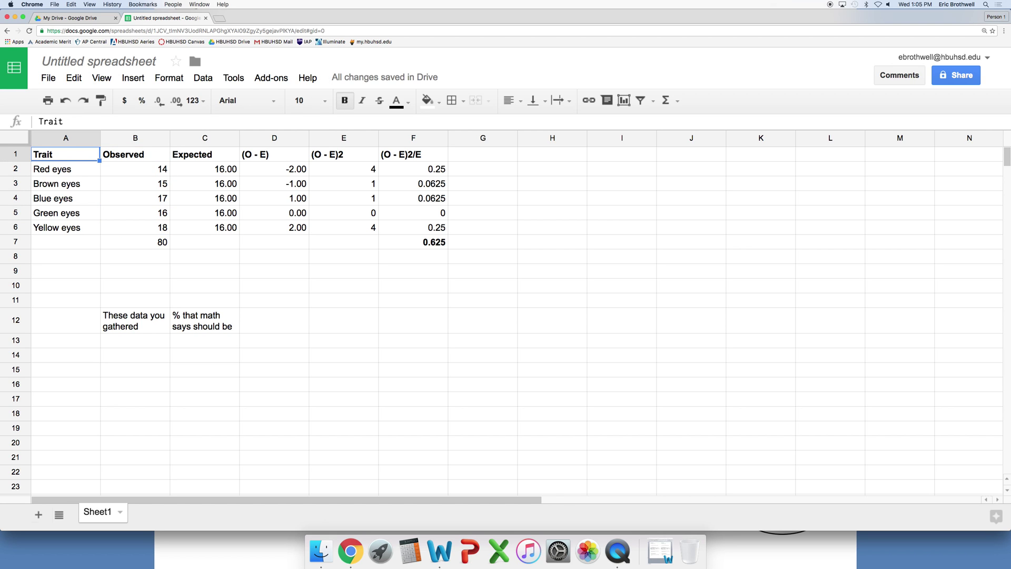